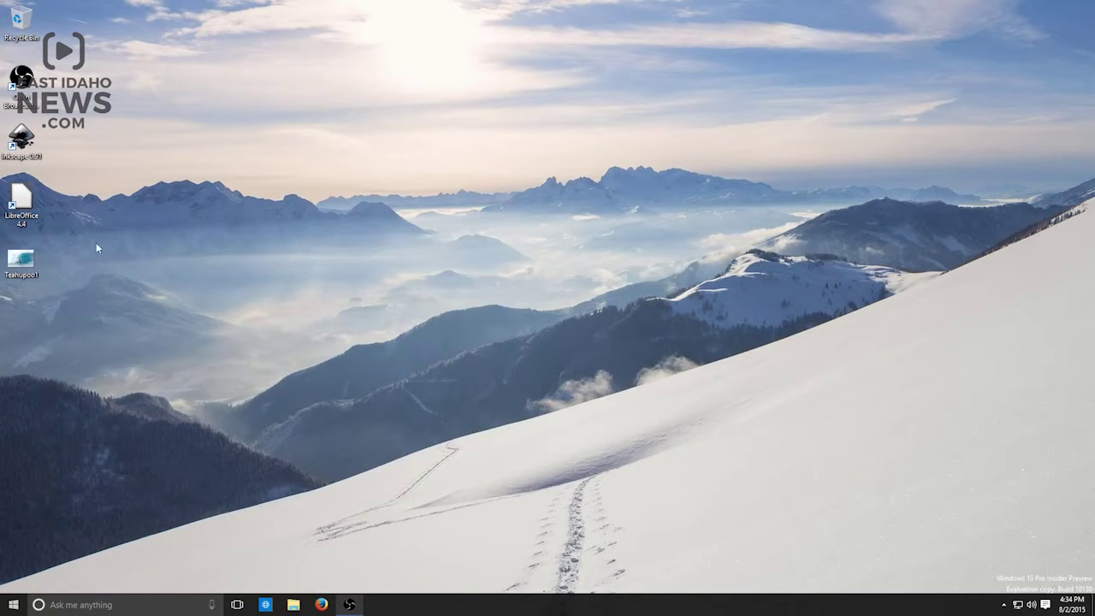
Launch LibreOffice and create a new Calc spreadsheet.
left_click(24, 222)
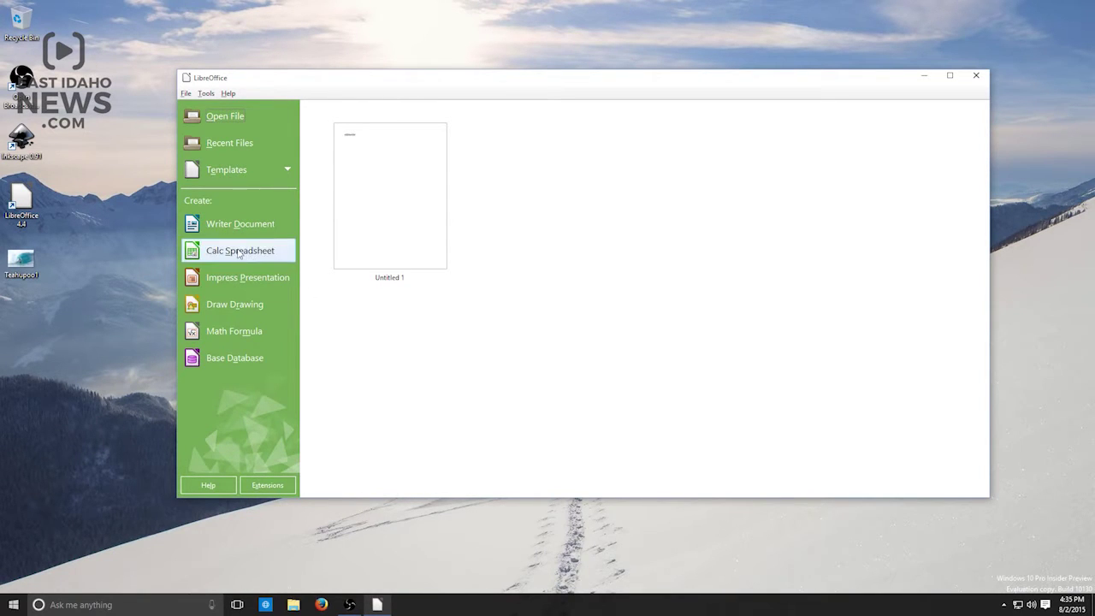
left_click(237, 255)
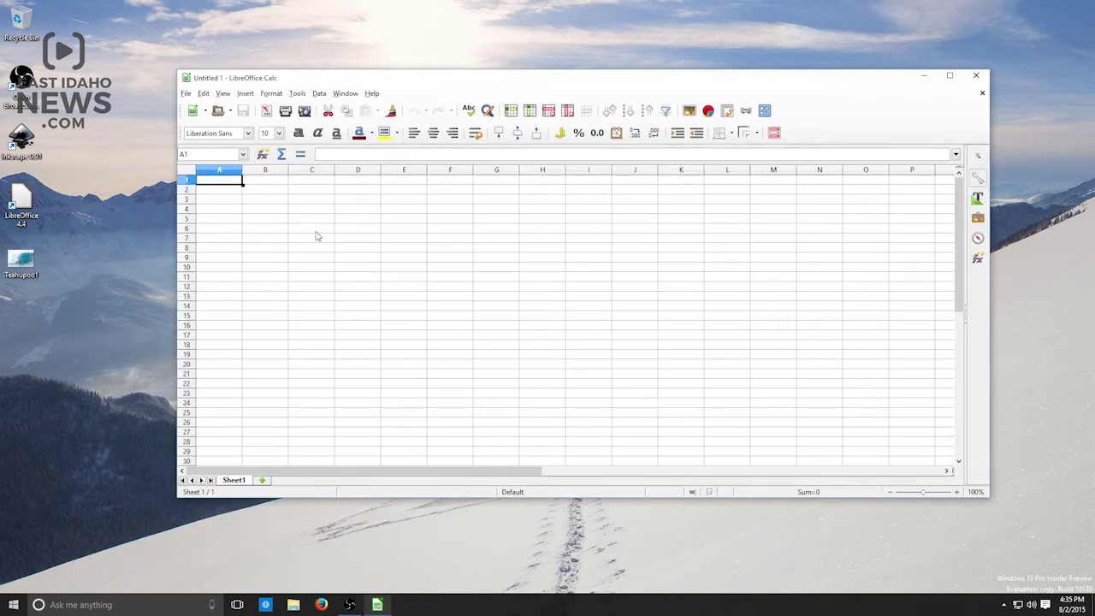
Enter the text "sdf" in cells C6 and C8, and the numbers 435 and 345 in C12 and C13.
left_click(316, 233)
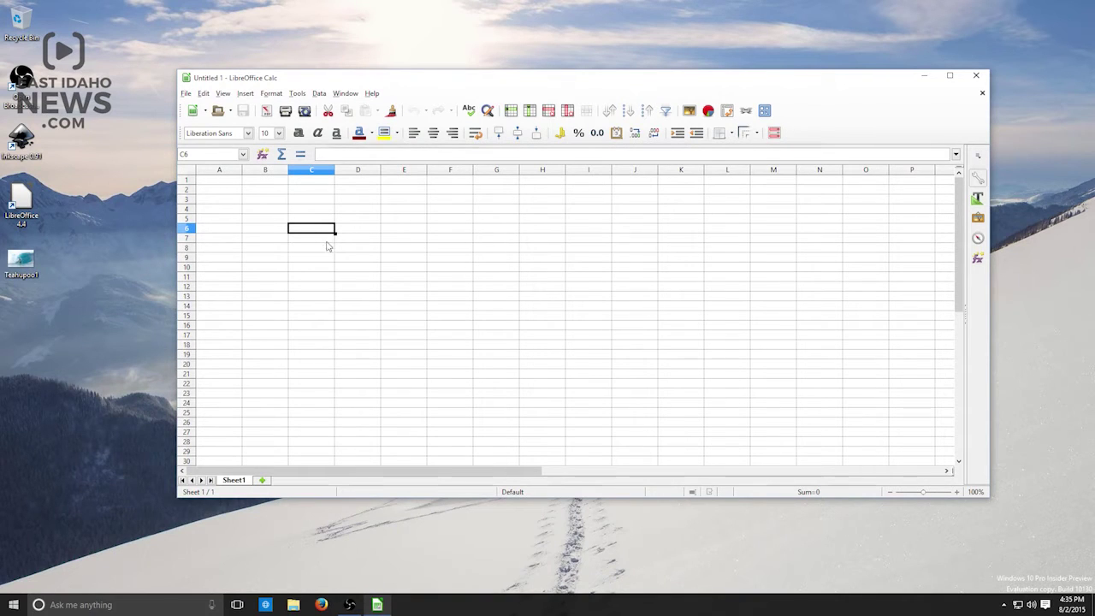
type("sdf")
left_click(330, 248)
type("sdf")
left_click(325, 267)
left_click(317, 290)
type("435")
key("Return")
type("345")
Enter a SUM formula in C15 that adds the range C12:C13, and select the cell to view the formula.
left_click(325, 317)
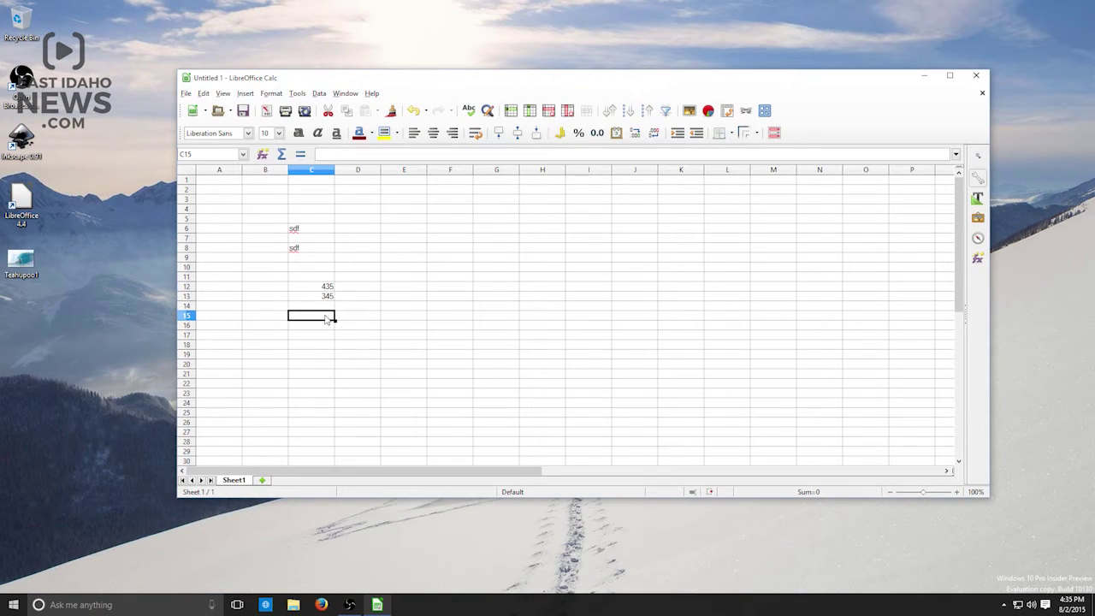
type("=sum(")
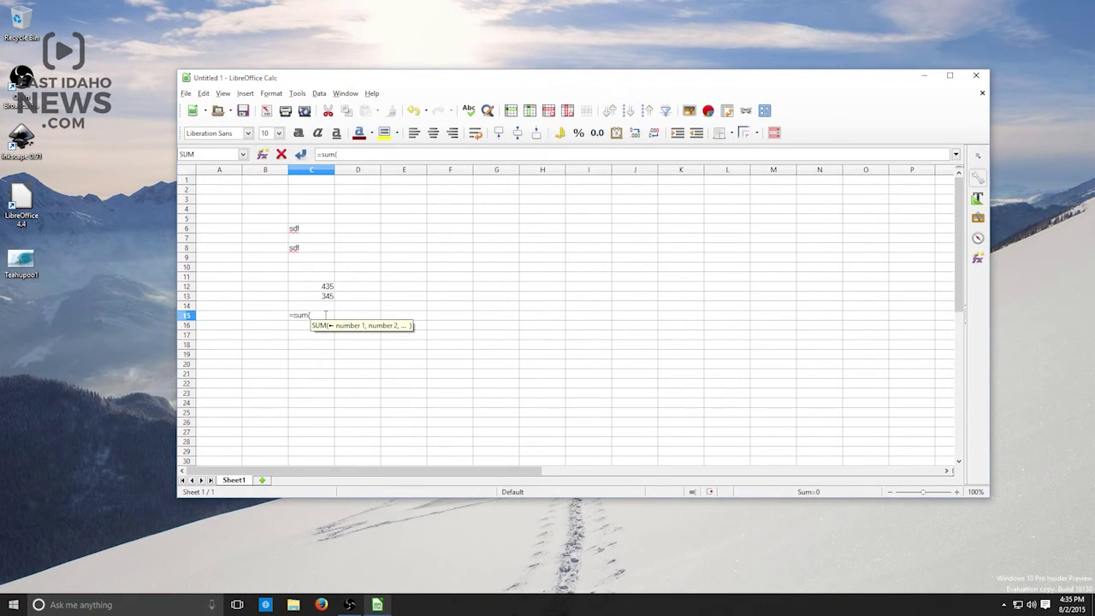
left_click_drag(317, 285, 322, 296)
key("Return")
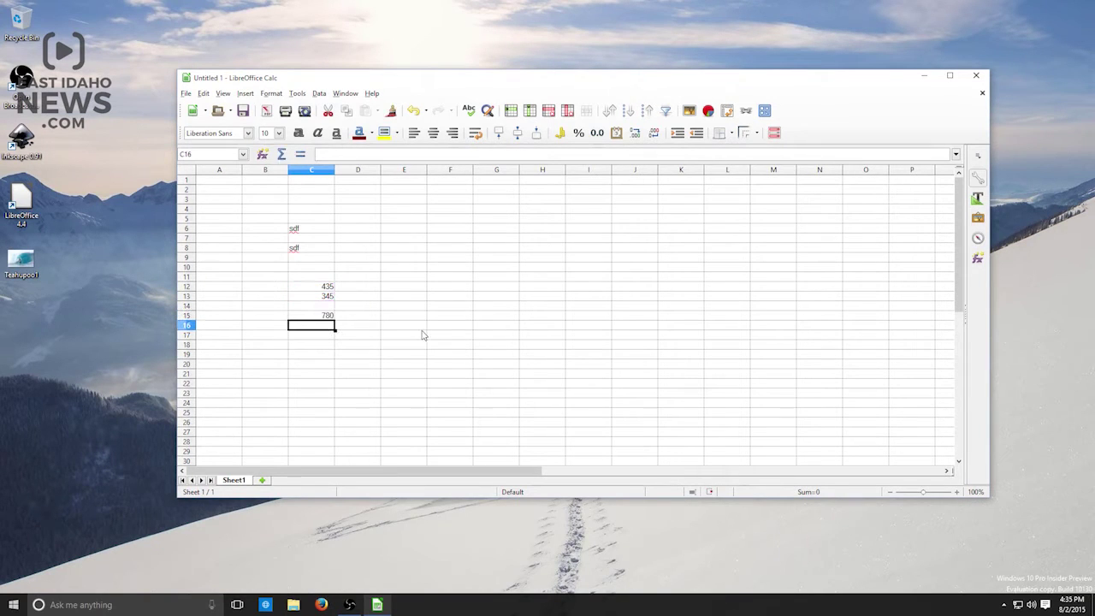
left_click(331, 318)
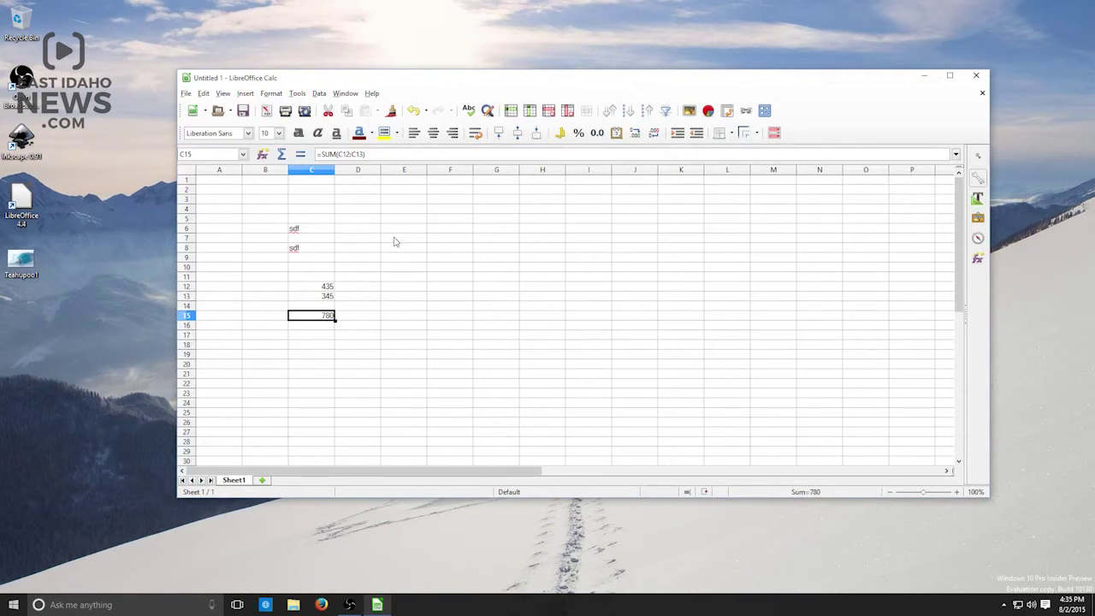
Highlight cell C6 in yellow and center the text in cell C8.
left_click(317, 231)
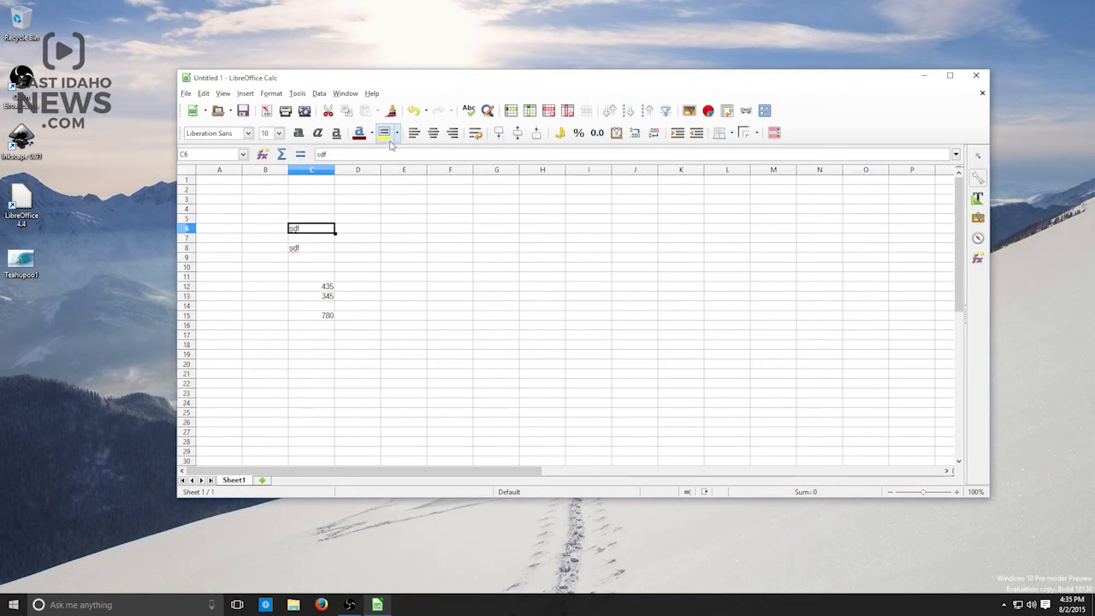
left_click(384, 132)
left_click(363, 247)
left_click(309, 249)
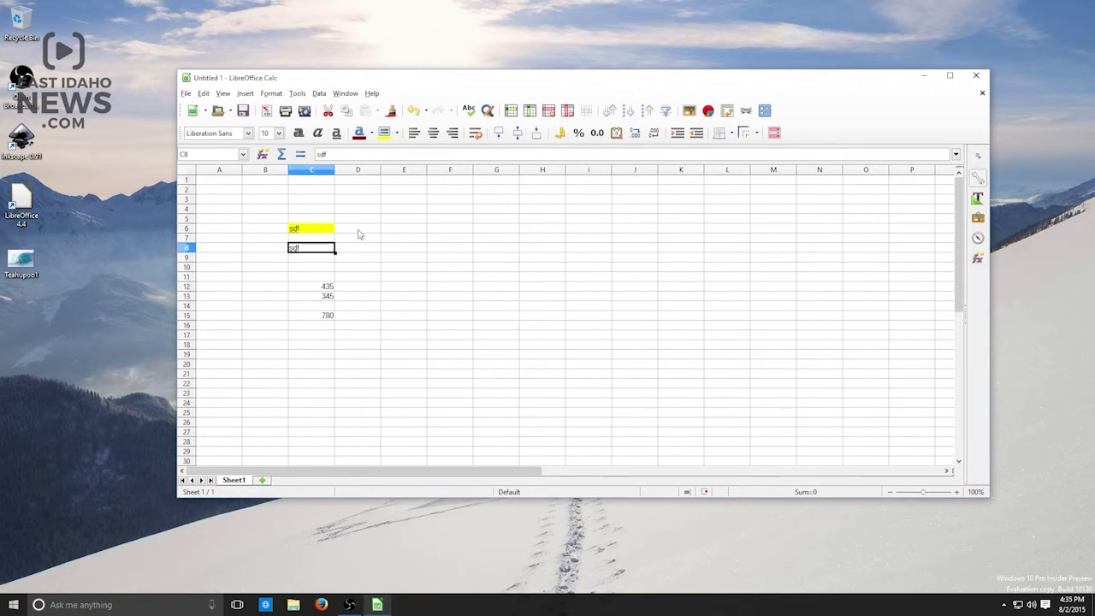
left_click(439, 137)
left_click(416, 242)
left_click(392, 268)
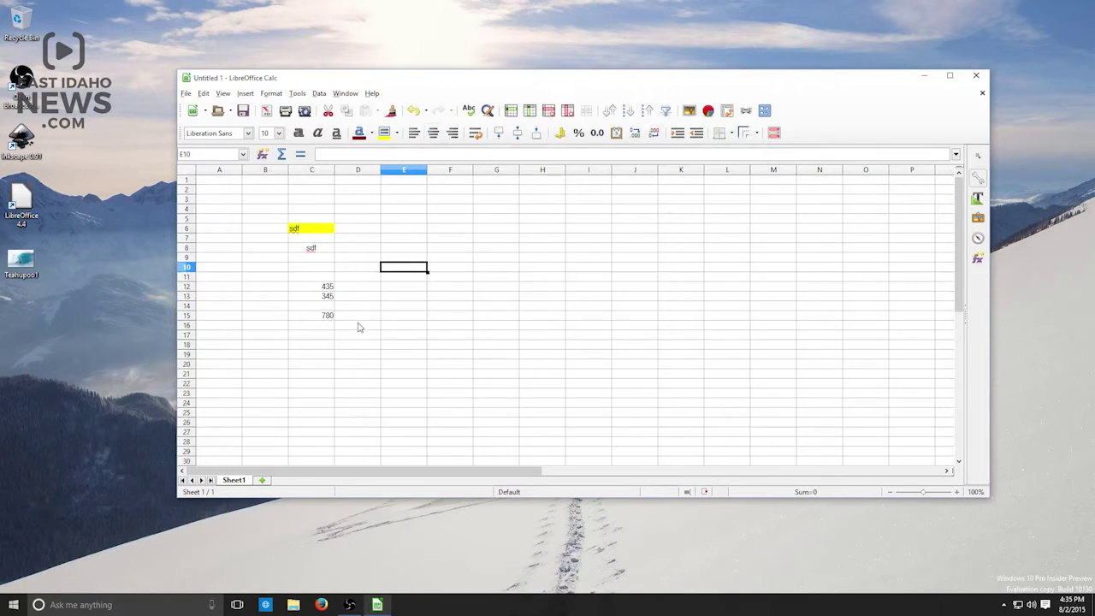
Add a second sheet and enter 67 in its cell B21.
left_click(263, 479)
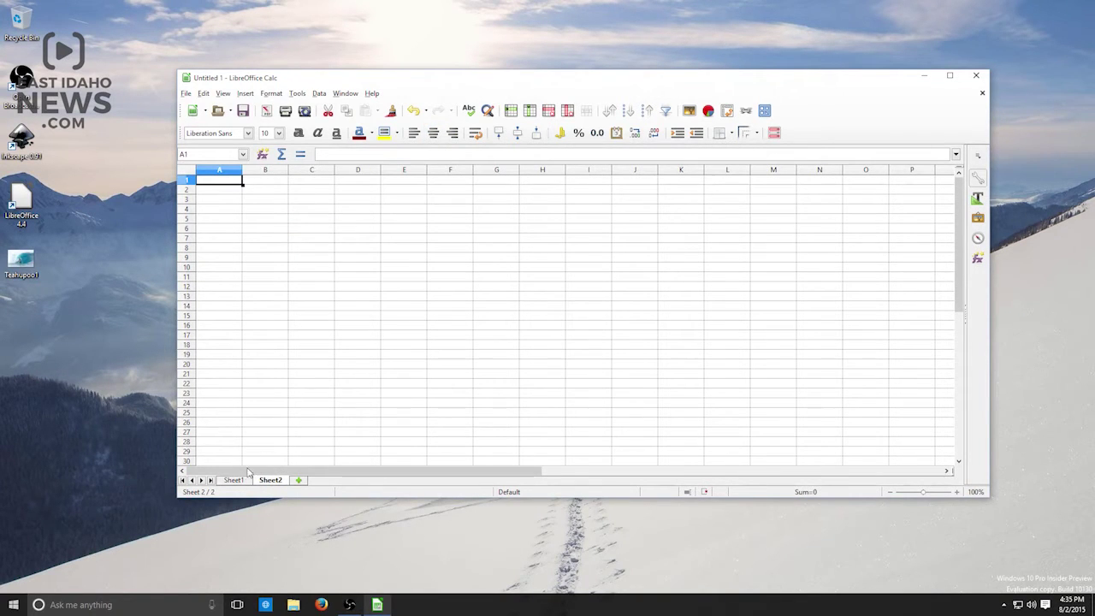
left_click(278, 373)
type("67")
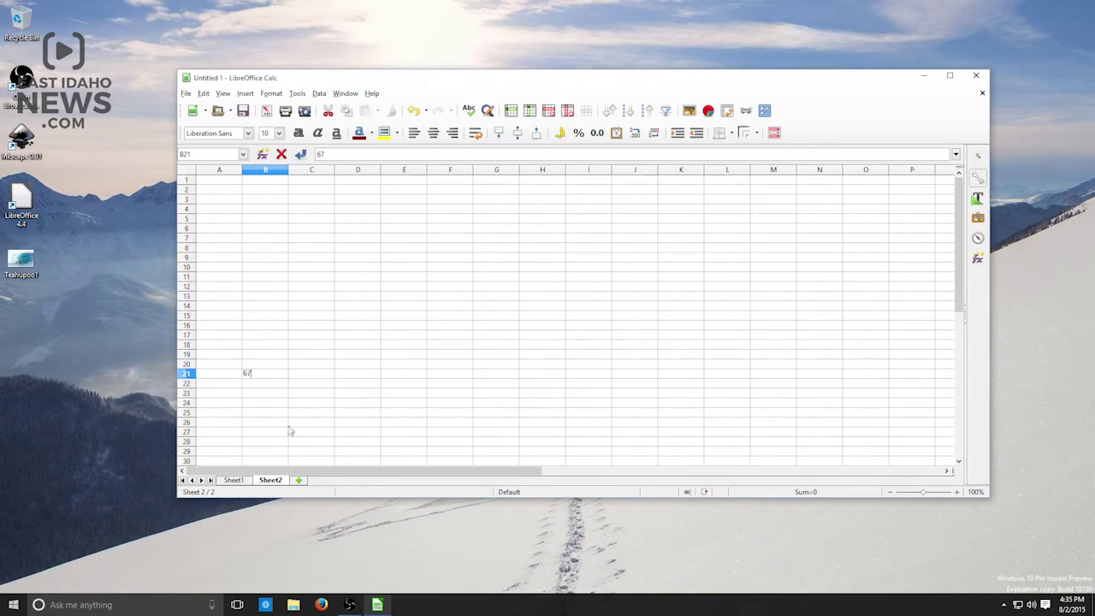
In cell B21 of Sheet1, enter a formula that references cell B21 of Sheet2.
left_click(232, 480)
left_click(270, 375)
type("=")
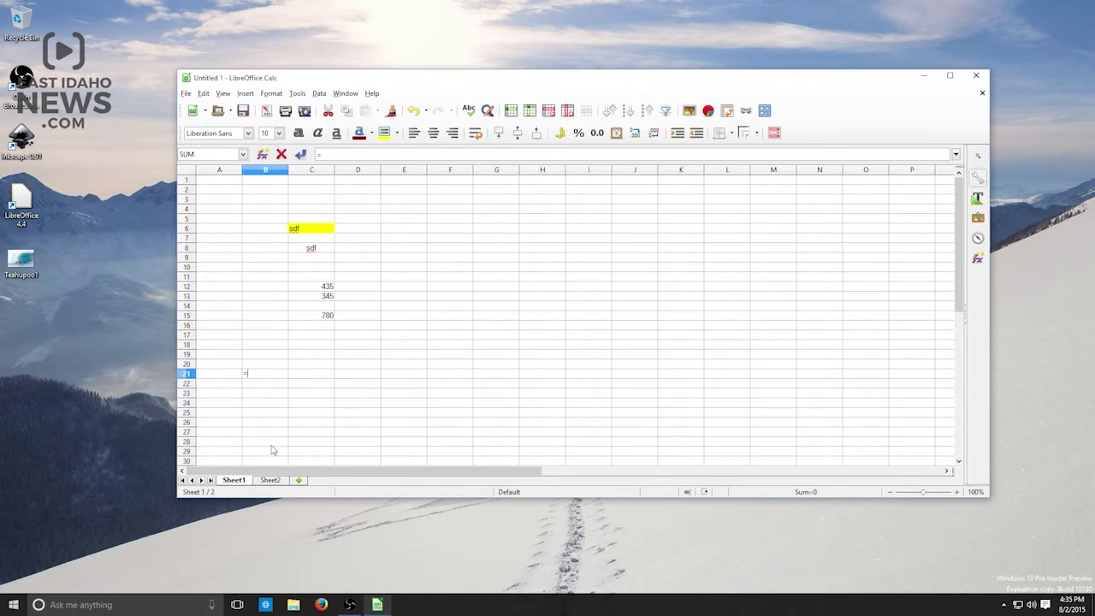
left_click(268, 480)
left_click(279, 374)
key("Return")
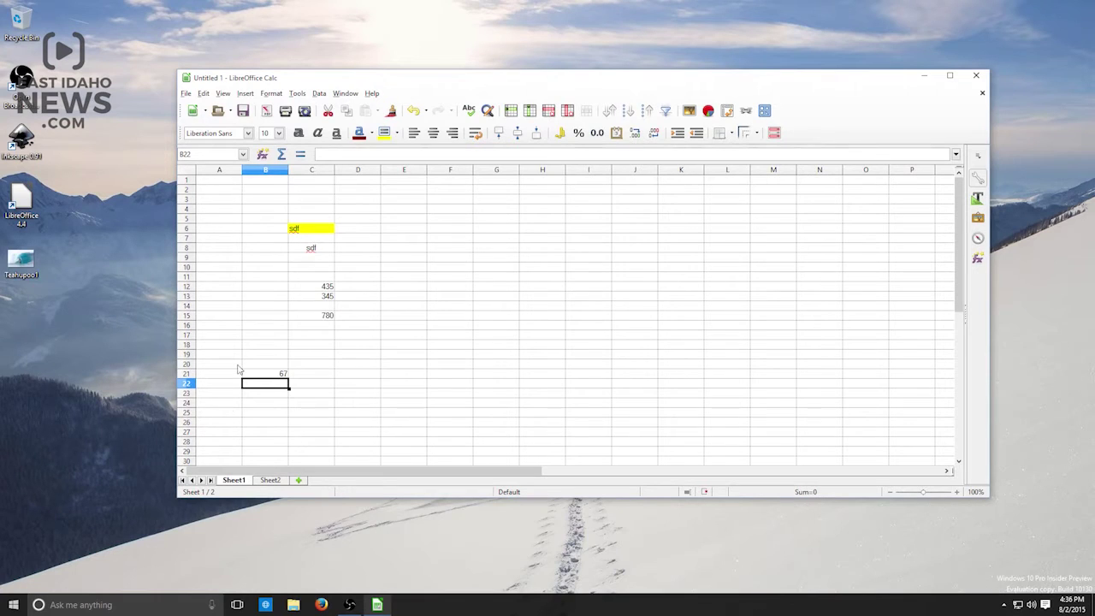
left_click(325, 292)
left_click(322, 336)
type("fg")
left_click(313, 354)
type("dfg")
Enter 567 in C17 and 65 in C19 on Sheet1.
left_click(316, 336)
type("567")
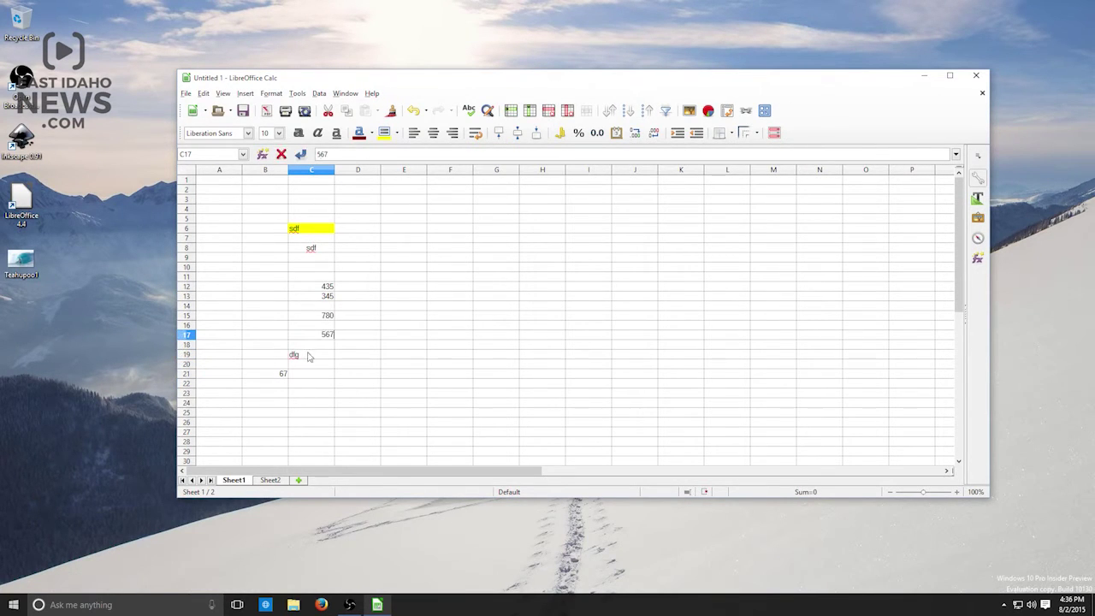
left_click(312, 354)
type("65")
key("Return")
Sort the range C12:C20 in ascending order.
left_click_drag(323, 286, 323, 366)
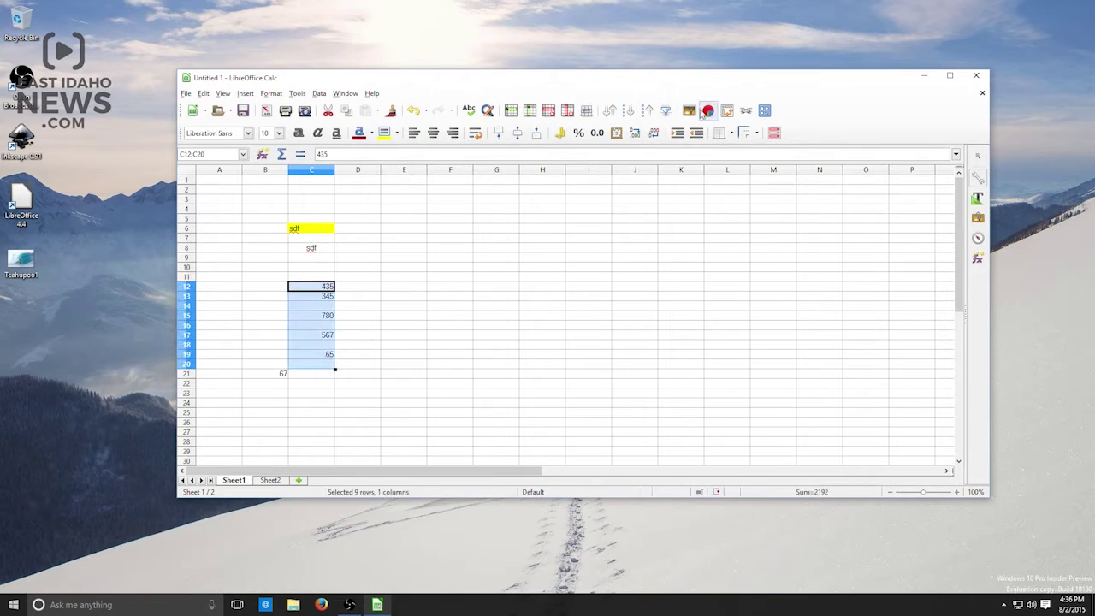
left_click(628, 110)
left_click(389, 288)
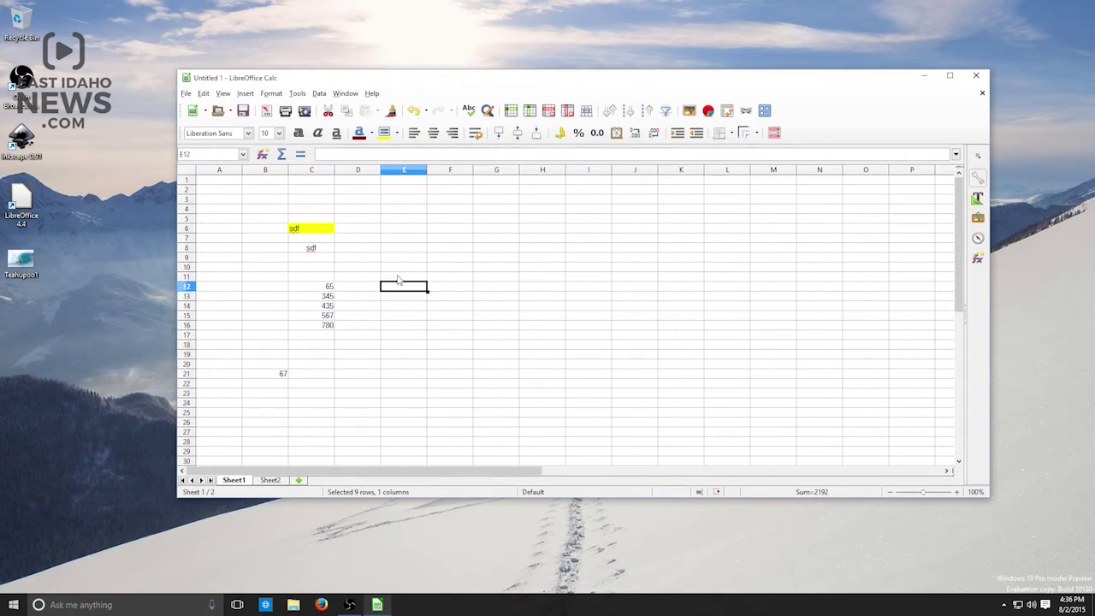
left_click(186, 94)
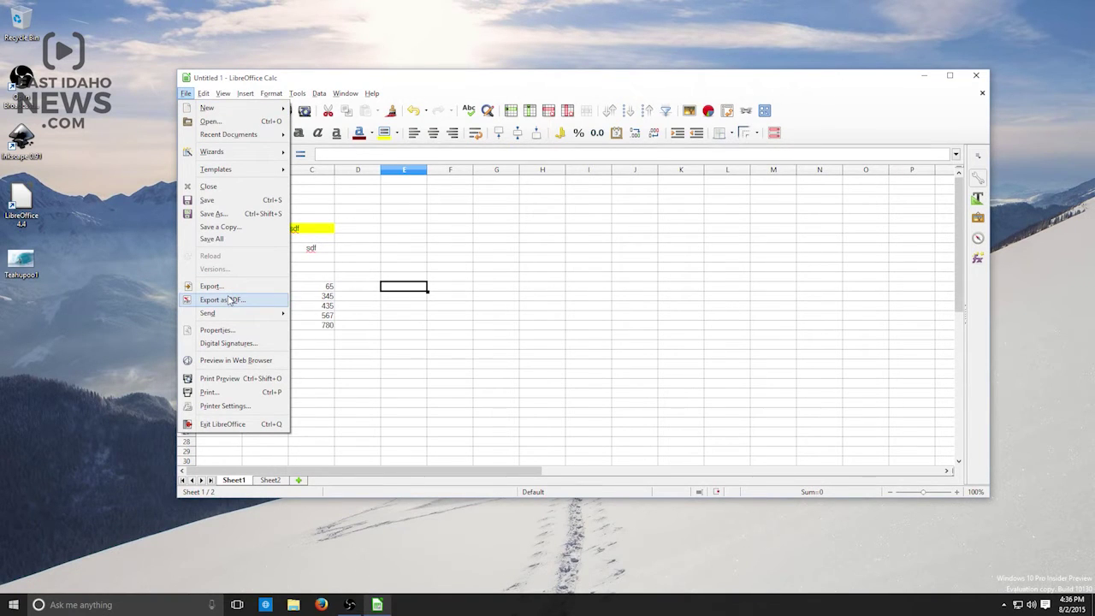
left_click(213, 215)
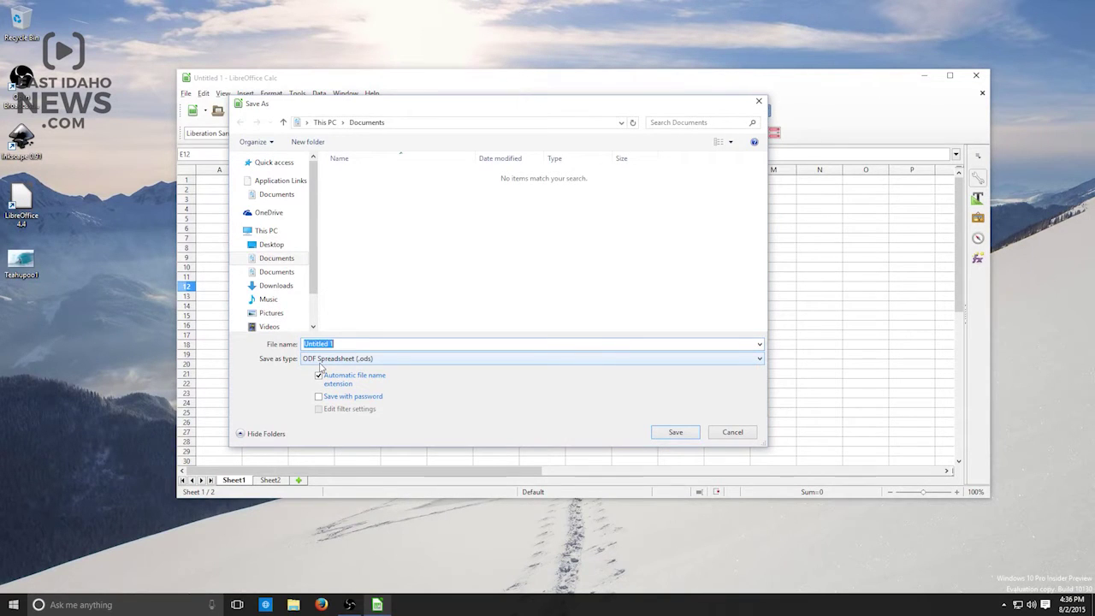
left_click(321, 358)
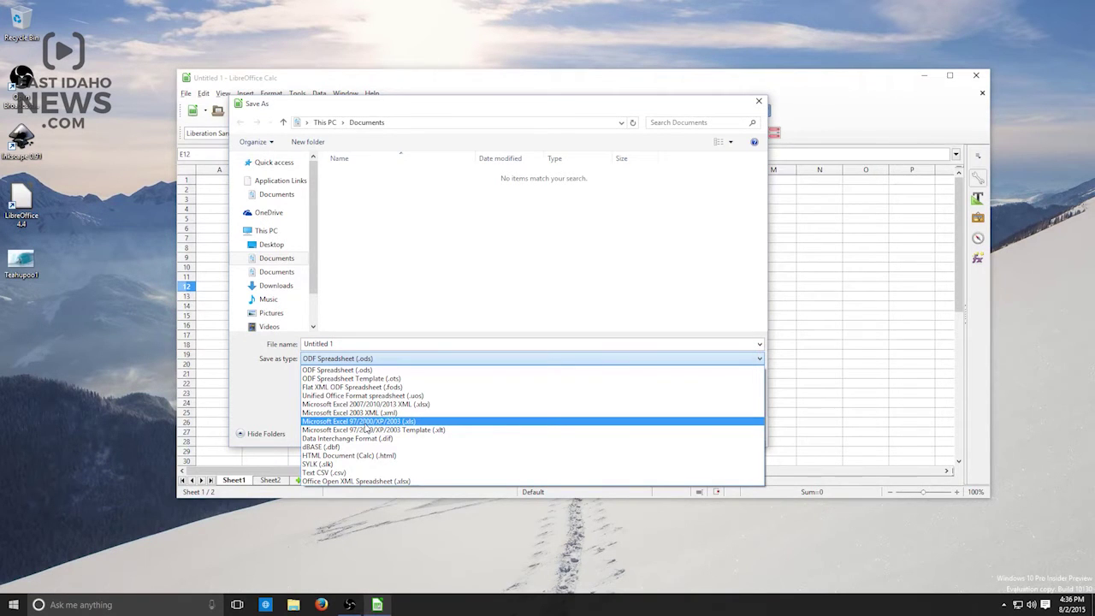
left_click(366, 421)
left_click(728, 434)
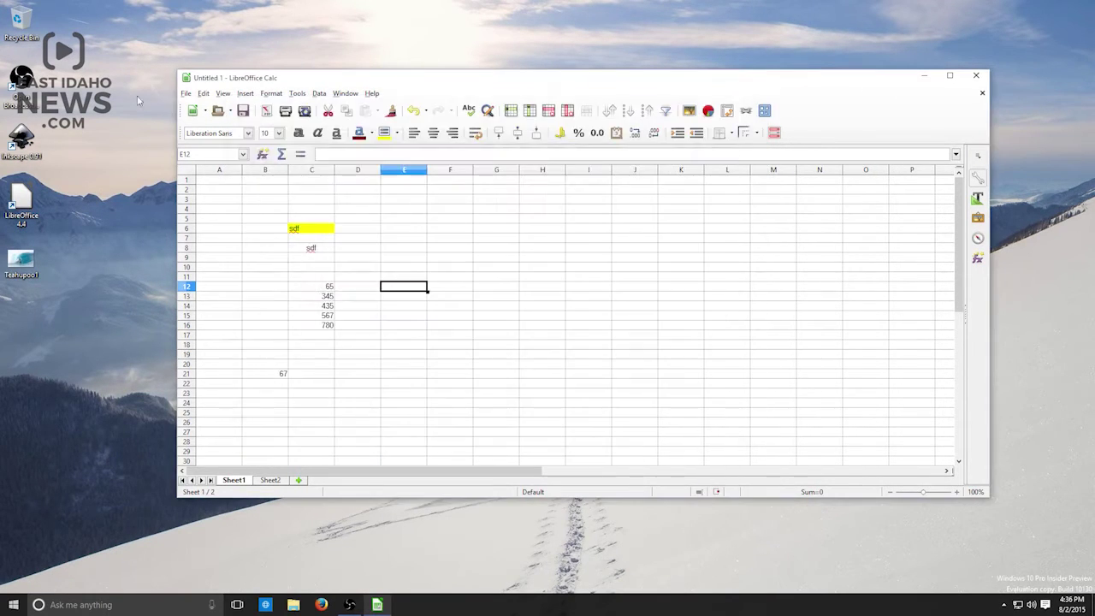
Close the Calc spreadsheet without saving its changes.
left_click(21, 204)
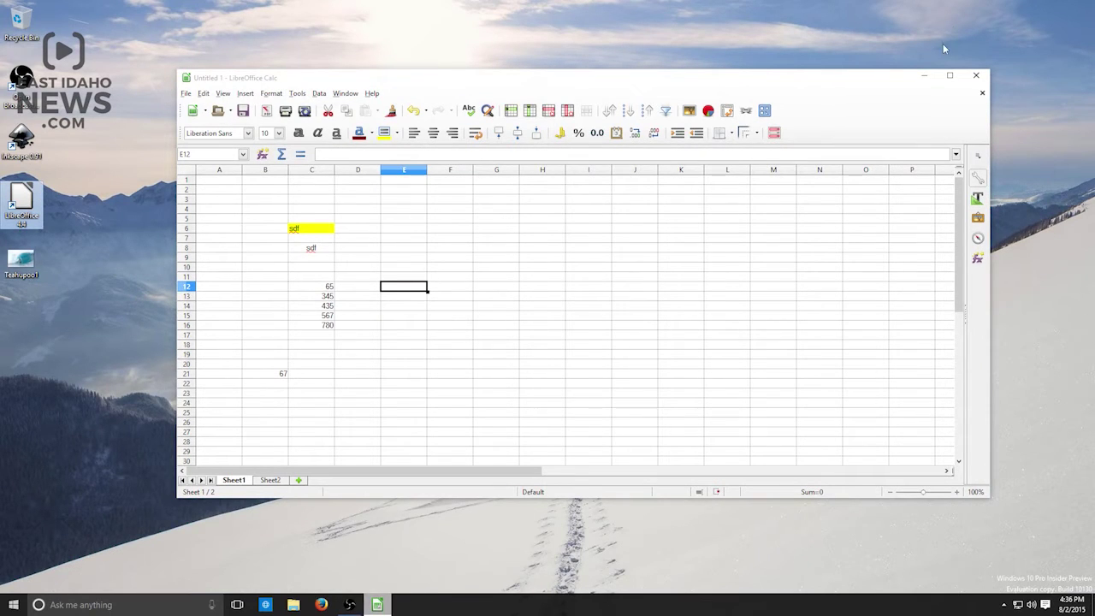
left_click(976, 76)
left_click(616, 313)
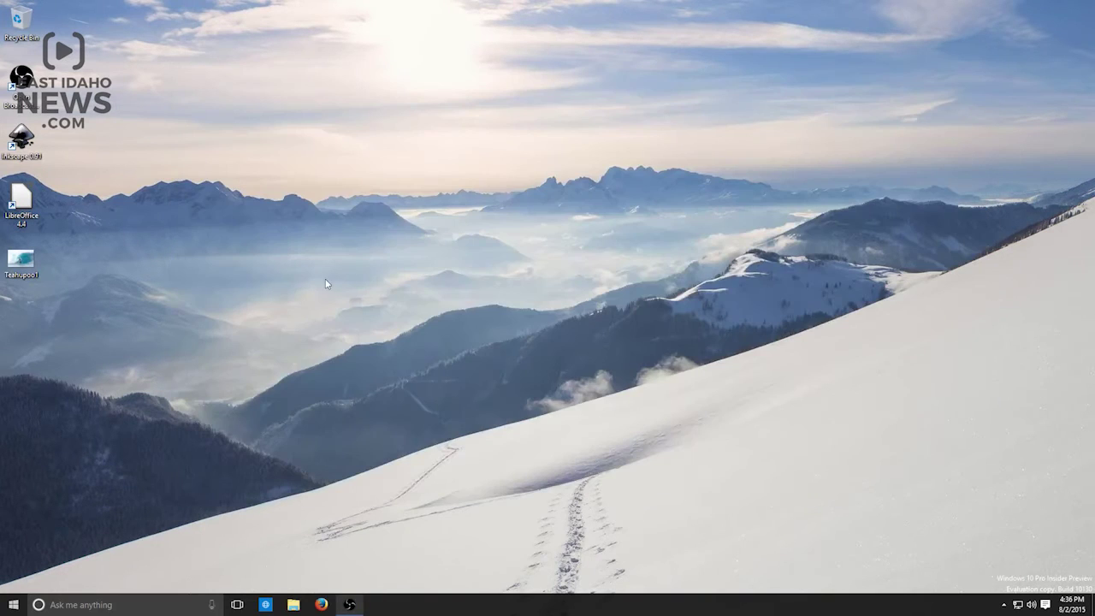
Relaunch LibreOffice, create a new Writer document and enter "Dfghdfgdf" and "xcgh" on two separate lines.
double_click(22, 203)
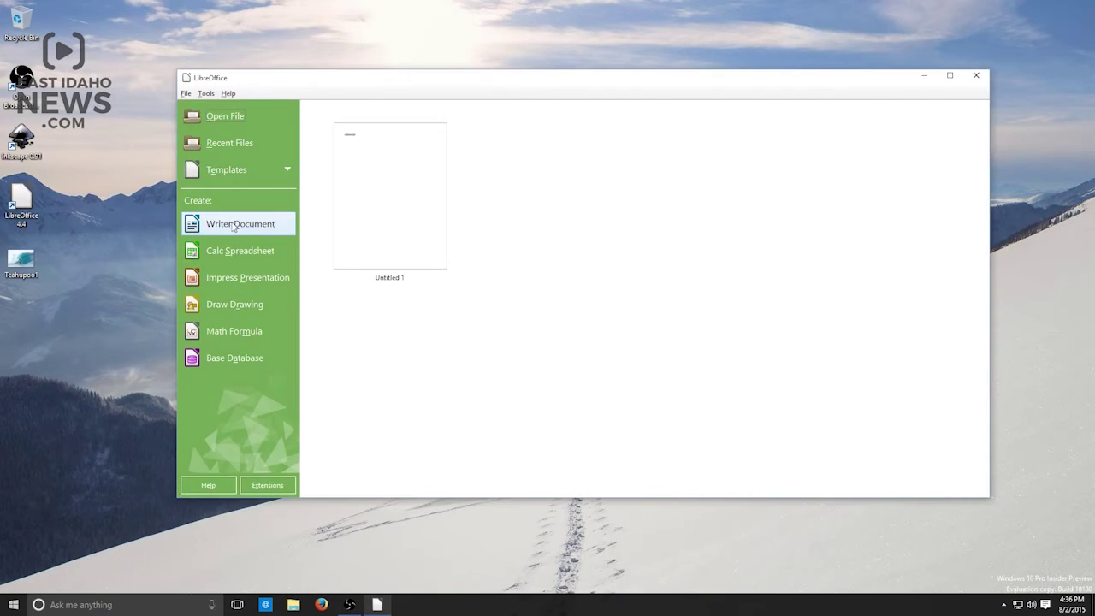
left_click(236, 228)
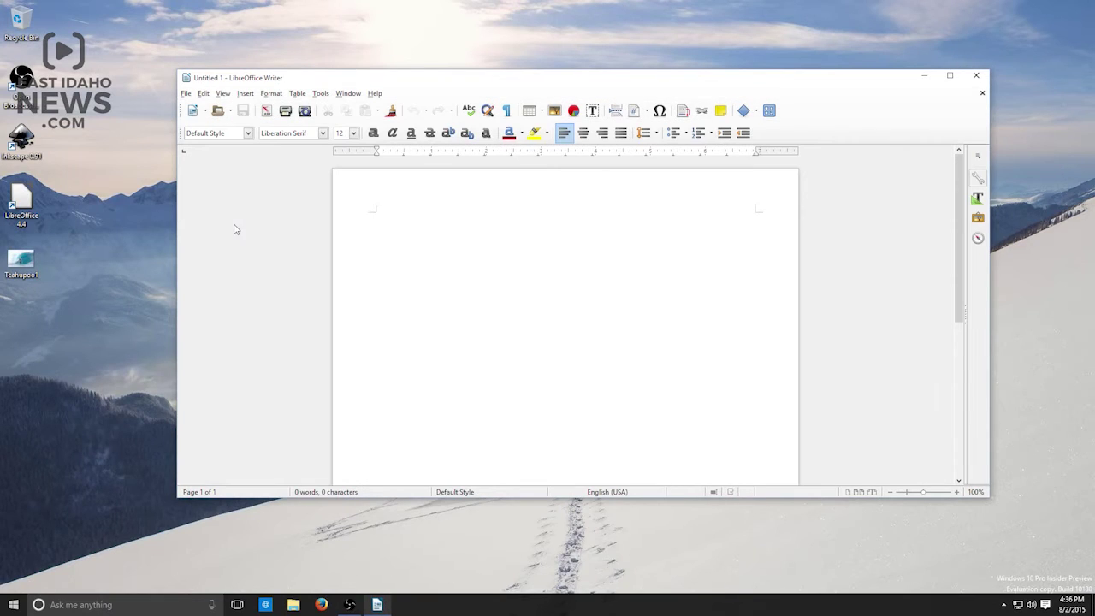
type("dfghdfgdf")
key("Return")
type("xcgh")
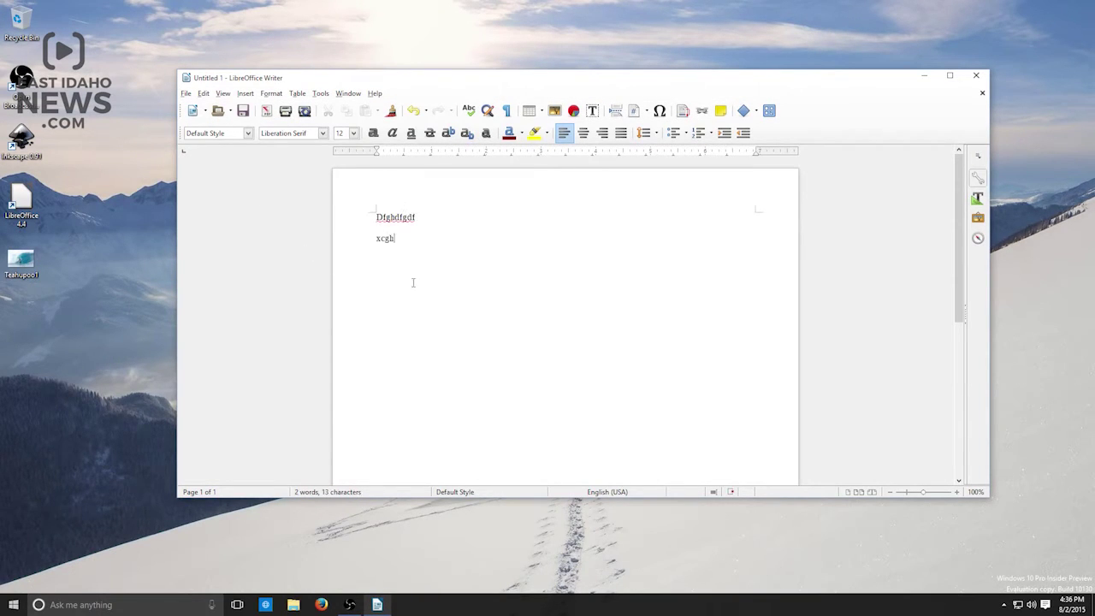
Start saving the document under a new name with the file type Microsoft Word 2007/2010/2013 XML (.docx).
left_click(186, 93)
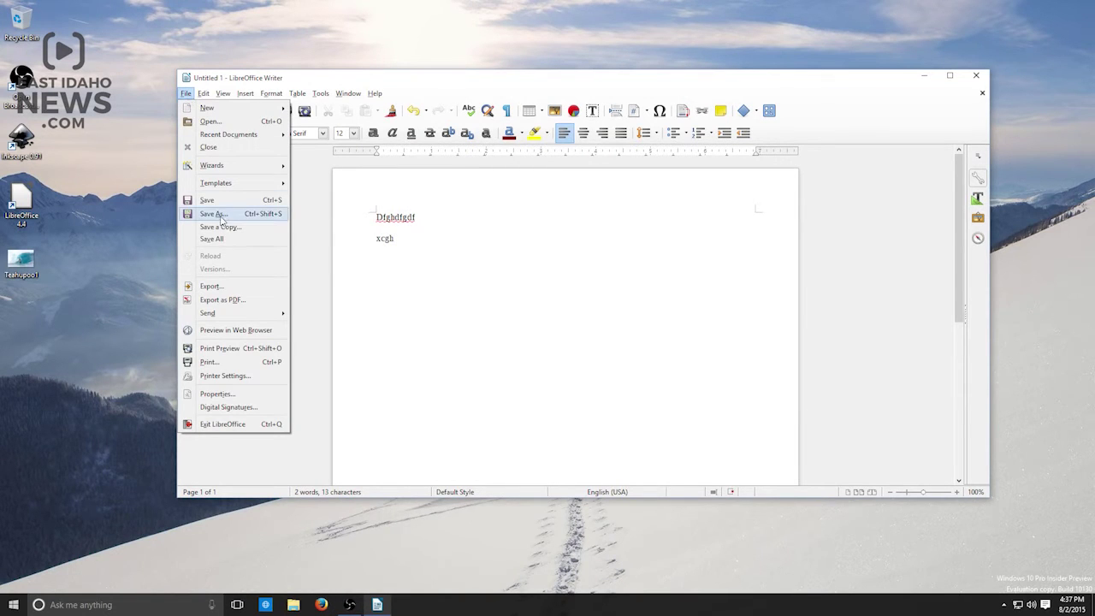
left_click(221, 216)
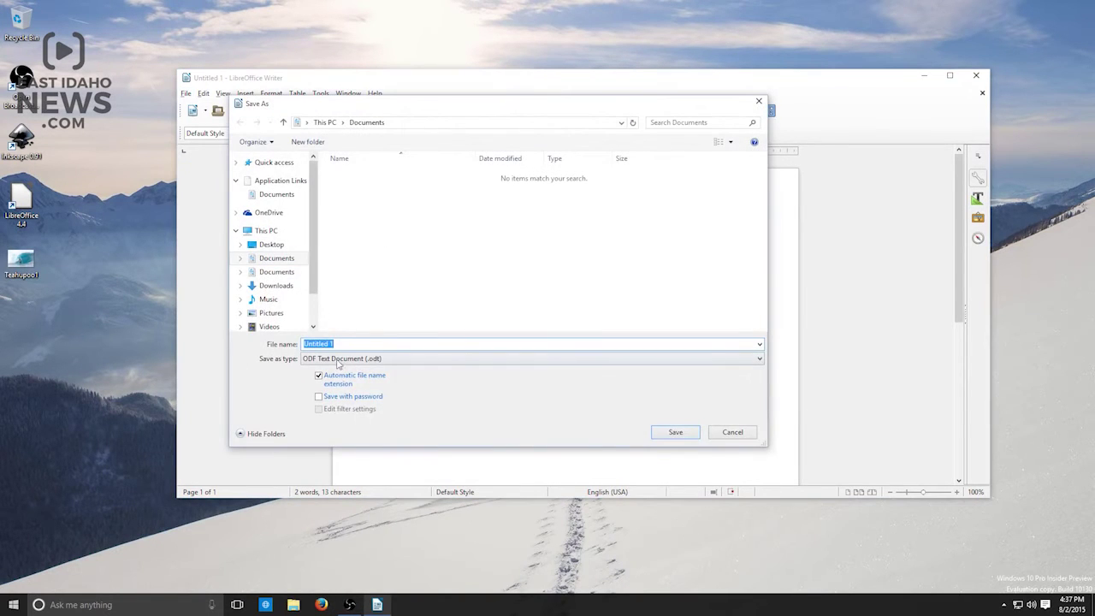
left_click(339, 359)
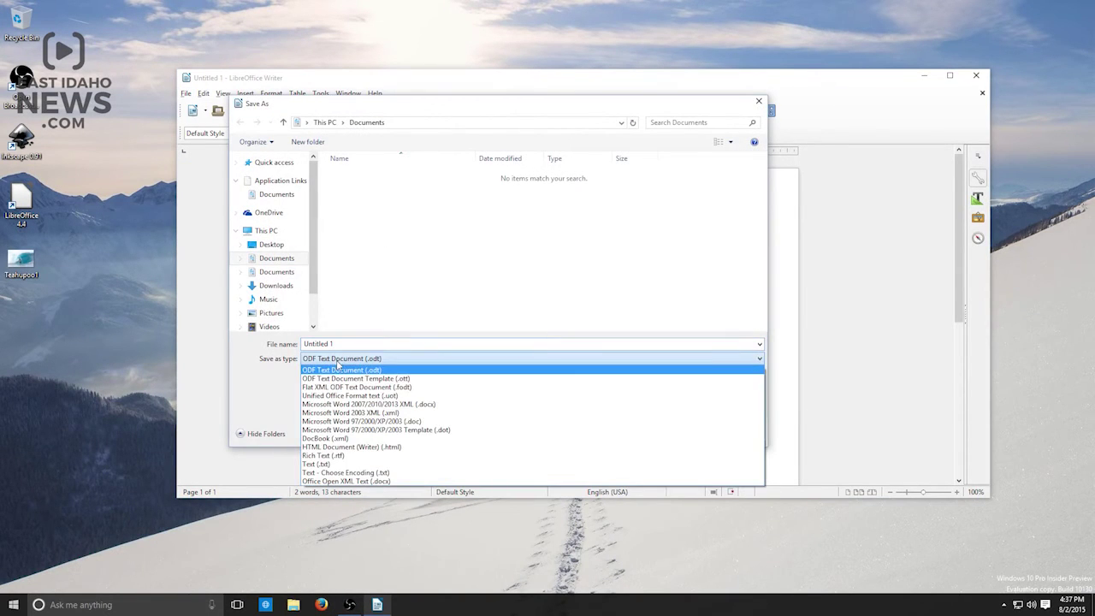
left_click(355, 406)
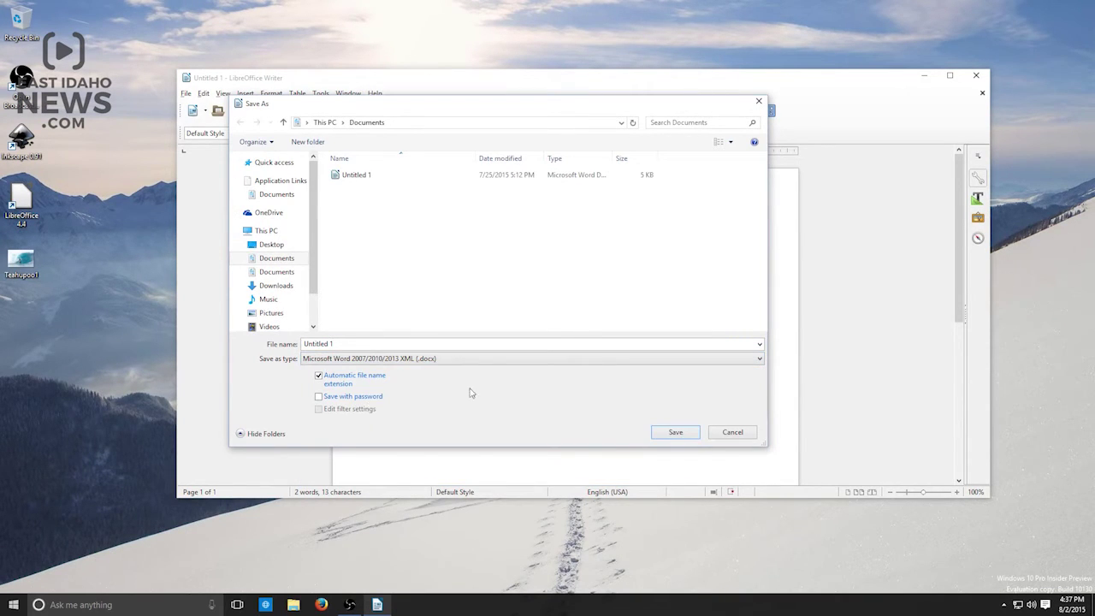
Name the file Homework and save it, keeping the Microsoft Word 2007/2010/2013 XML format.
double_click(375, 341)
key("BackSpace")
key("BackSpace")
key("BackSpace")
key("BackSpace")
key("BackSpace")
key("BackSpace")
key("BackSpace")
key("BackSpace")
key("BackSpace")
key("BackSpace")
type("Hopm")
left_click(678, 432)
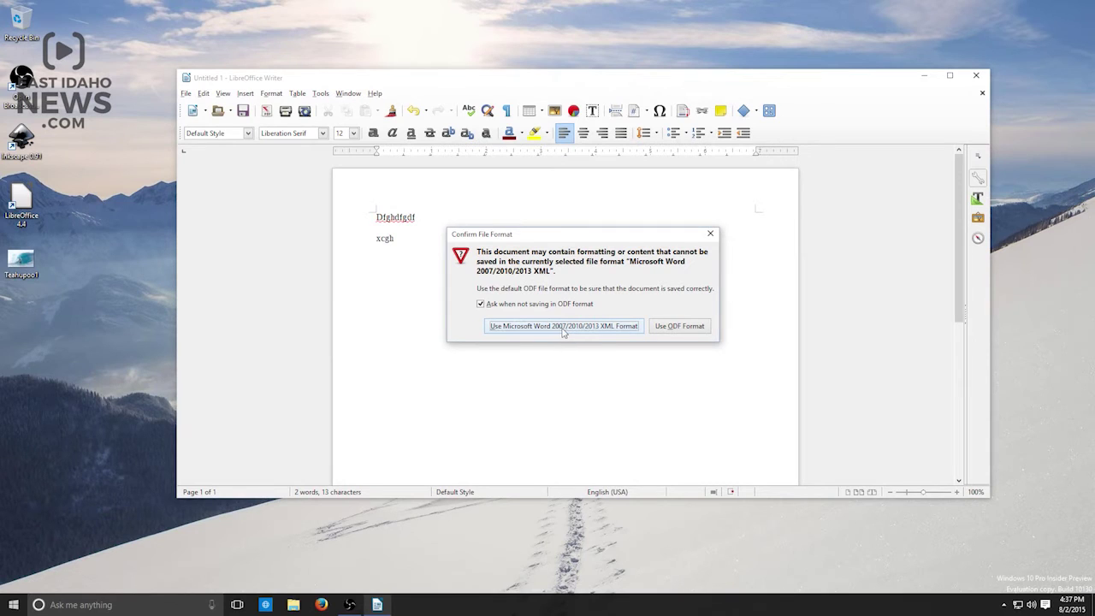
left_click(589, 328)
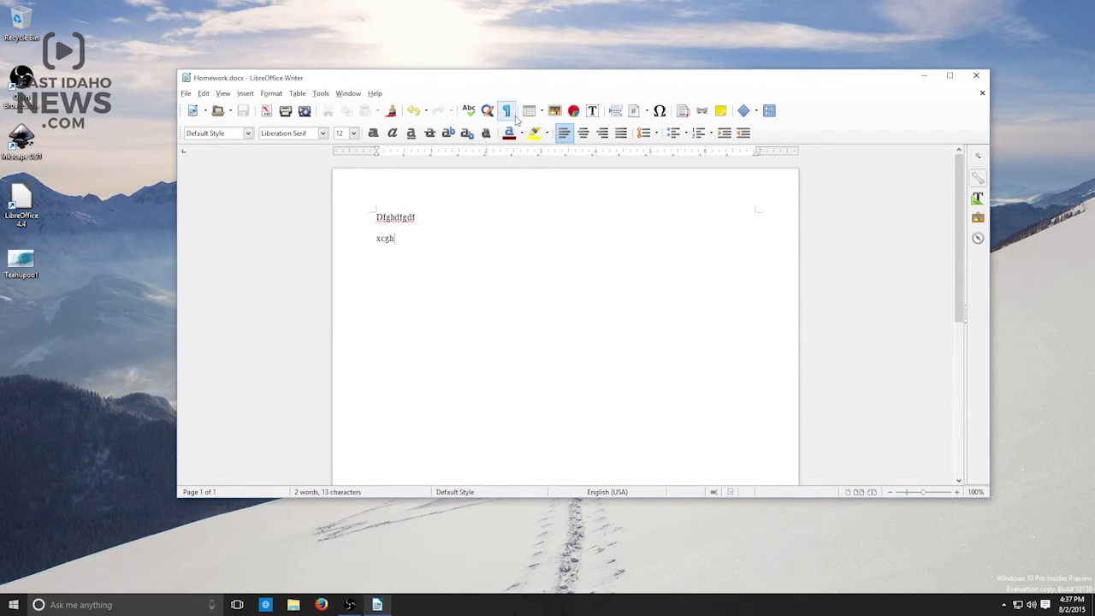
Select all the document's text, try centering it, and set its alignment to right.
left_click_drag(491, 82, 470, 74)
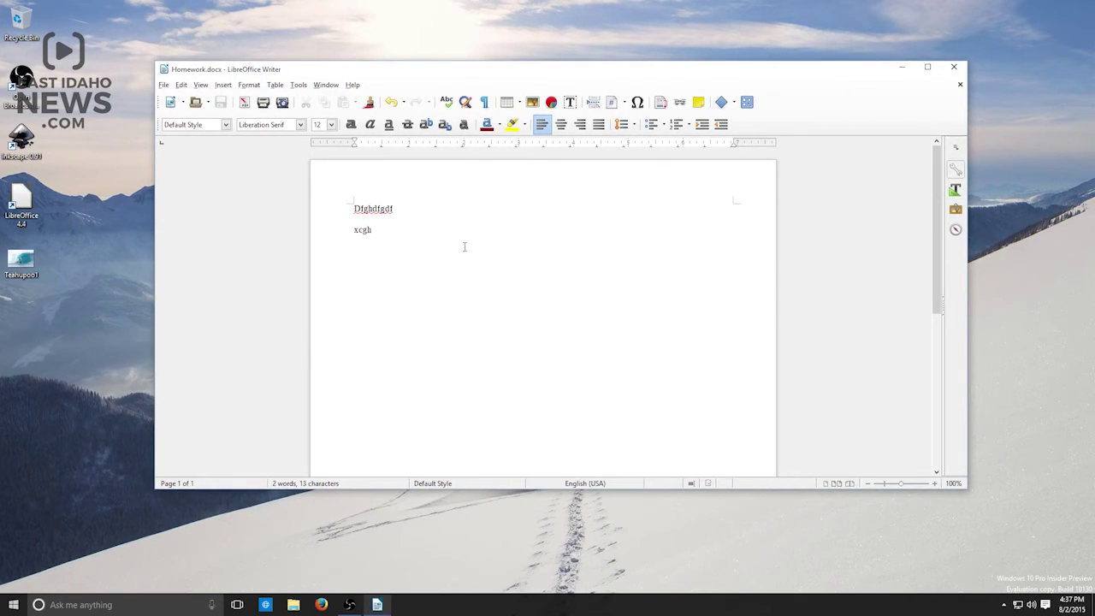
key("ctrl+a")
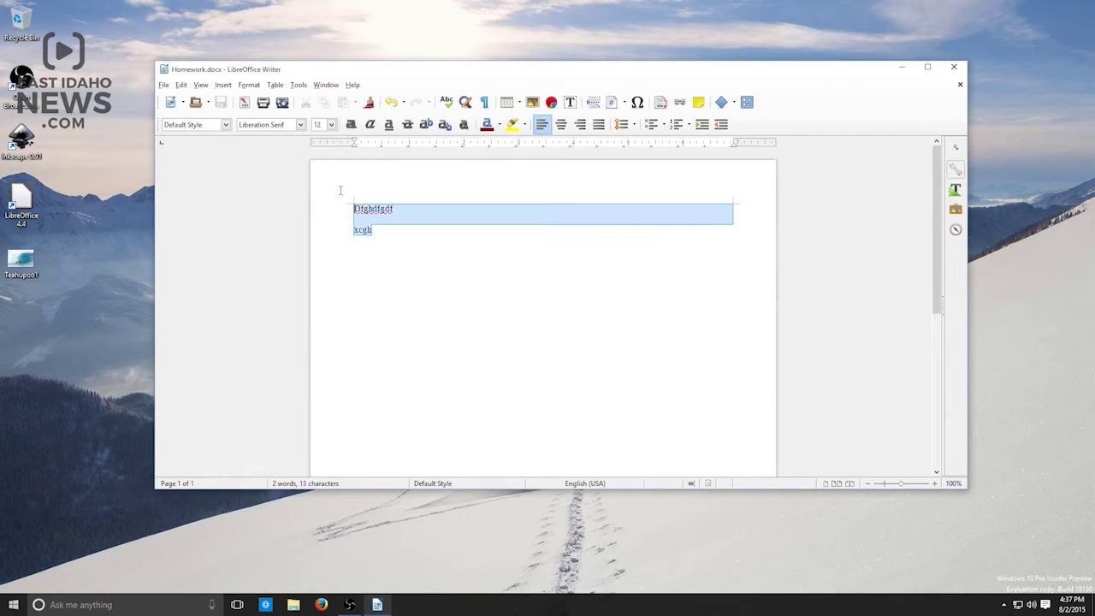
left_click(561, 124)
left_click(580, 124)
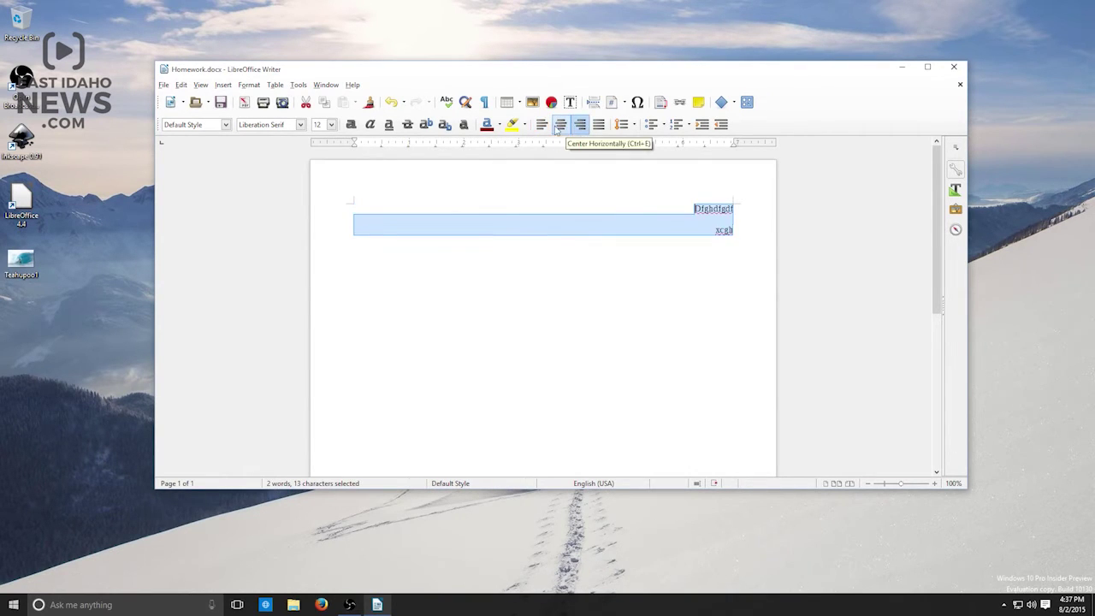
Left-align the selected text and set its font to Microsoft Yi Baiti.
left_click(542, 124)
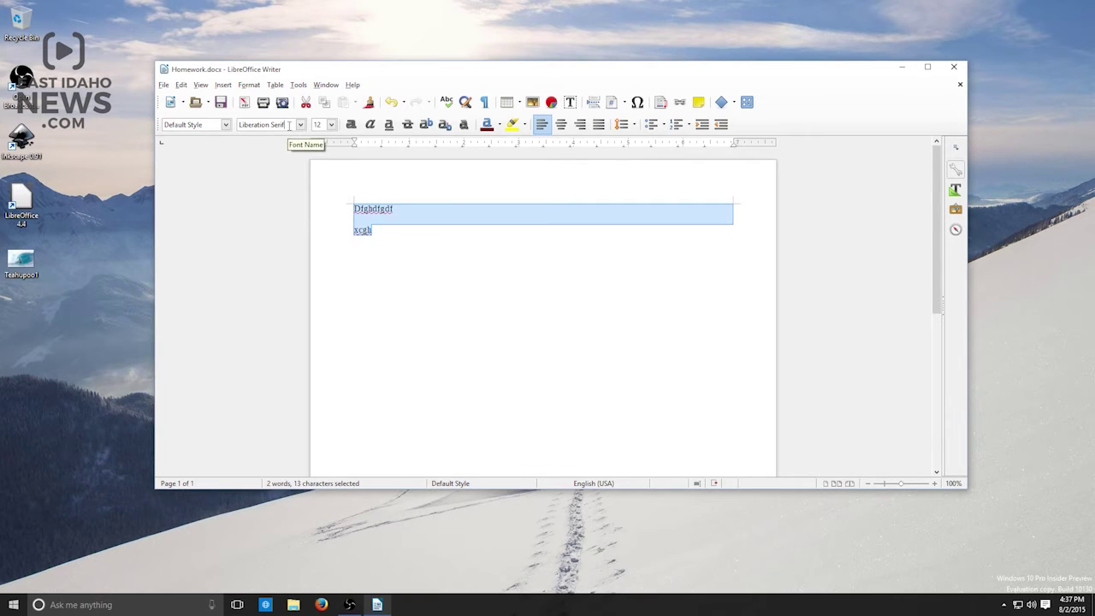
left_click(225, 125)
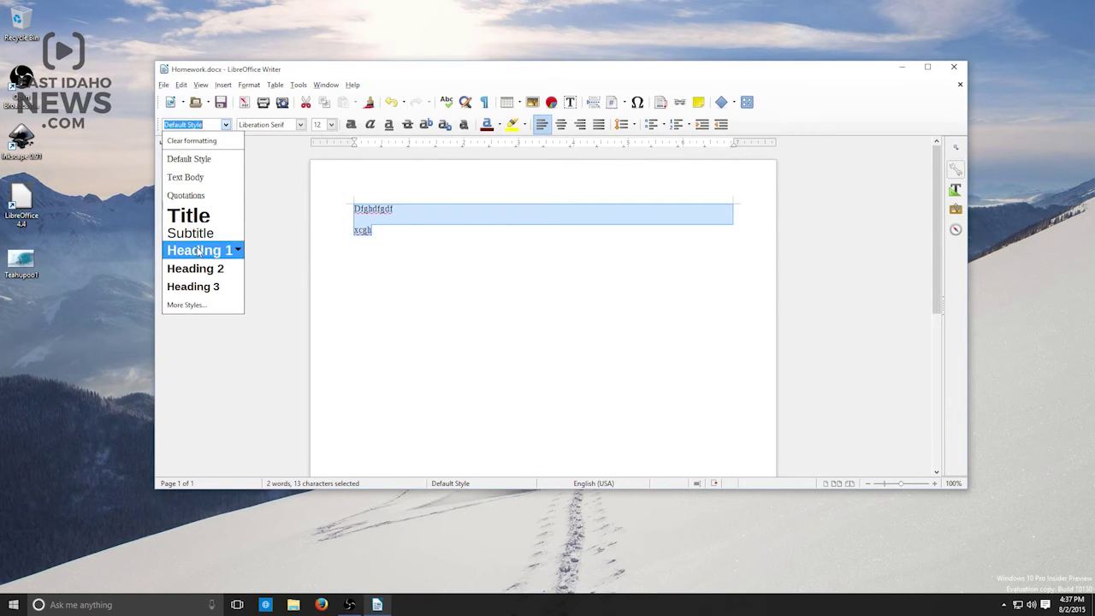
key("Escape")
left_click(300, 124)
scroll(316, 188, "down", 1)
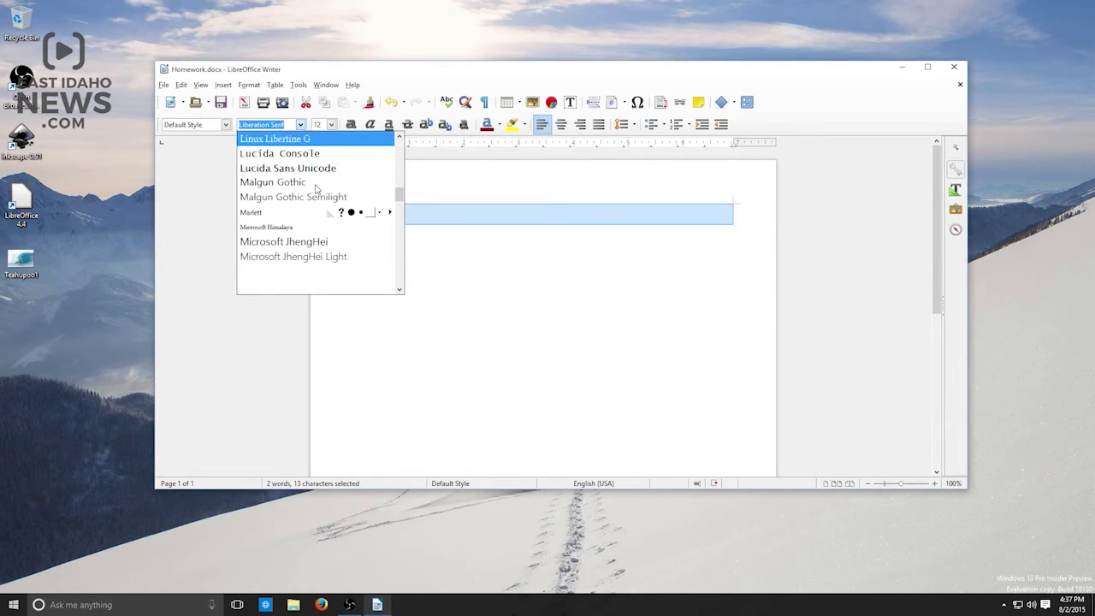
scroll(316, 192, "down", 4)
left_click(291, 242)
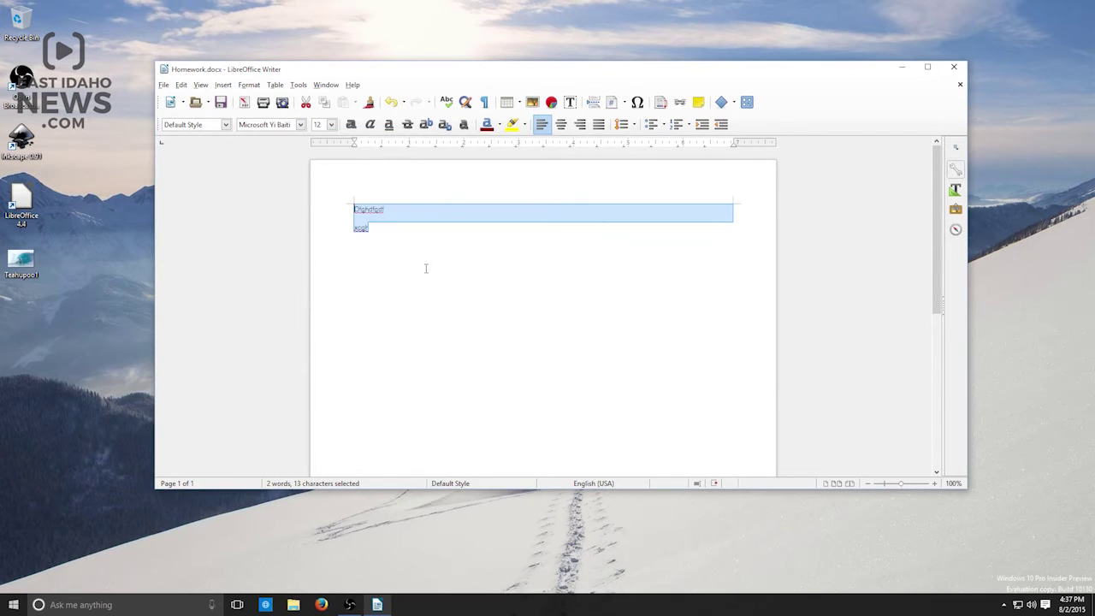
Select all the document's text, set its font size to 18, and deselect it.
left_click(423, 269)
key("ctrl+a")
left_click(331, 124)
left_click(317, 226)
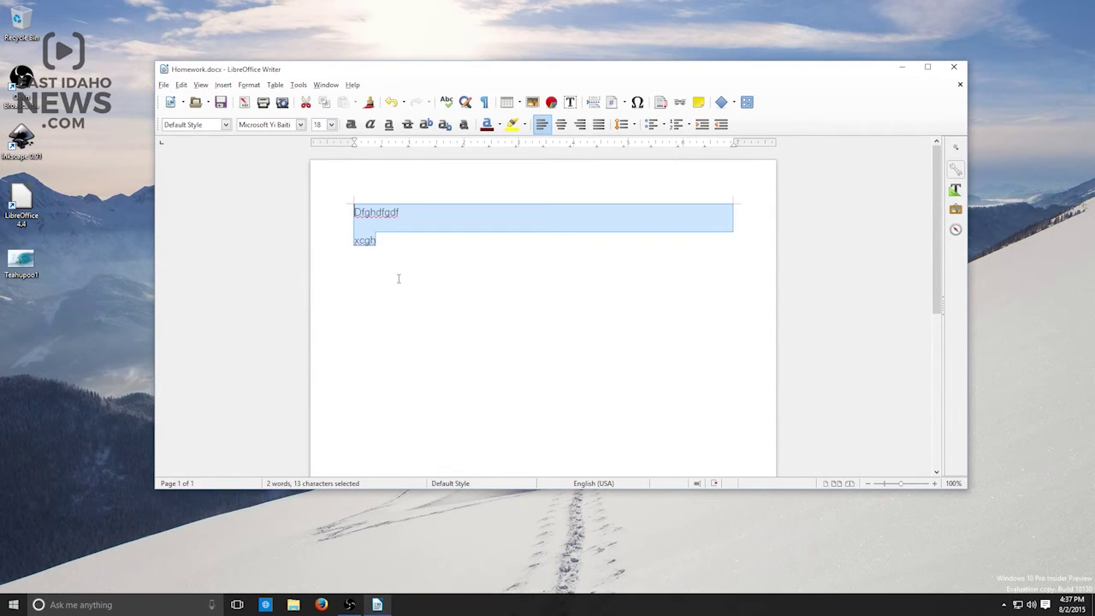
left_click(399, 278)
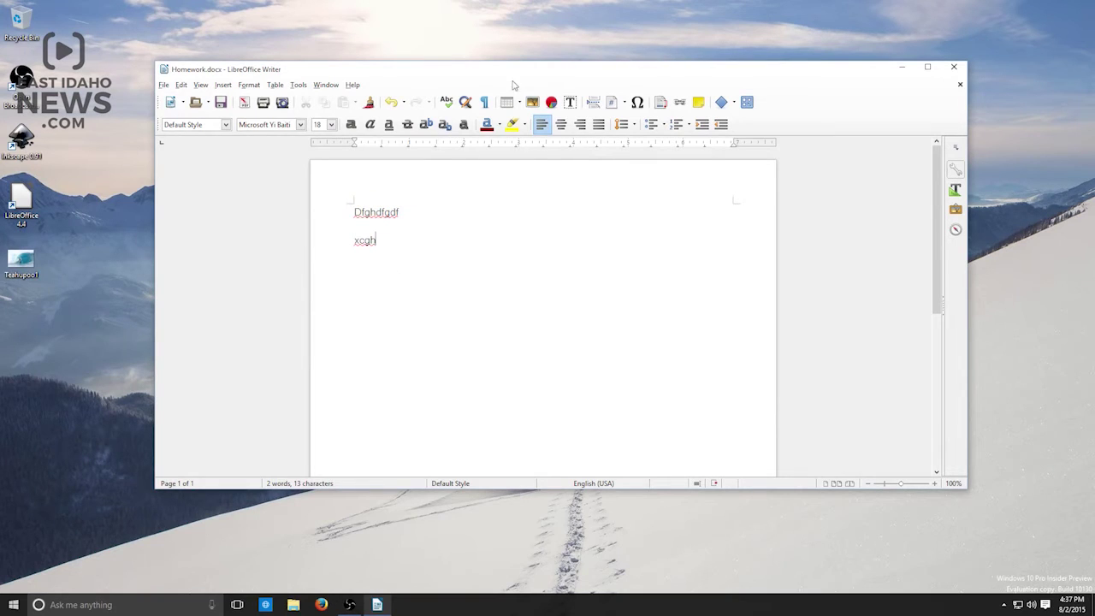
Insert a default chart below the text and close the document without saving the changes.
left_click(551, 103)
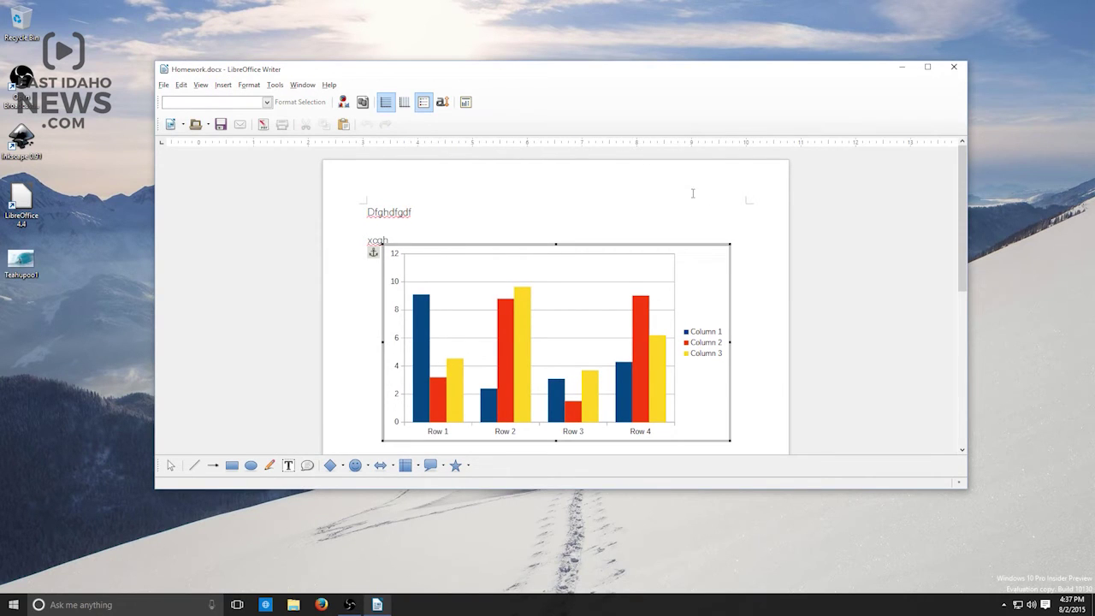
left_click(954, 67)
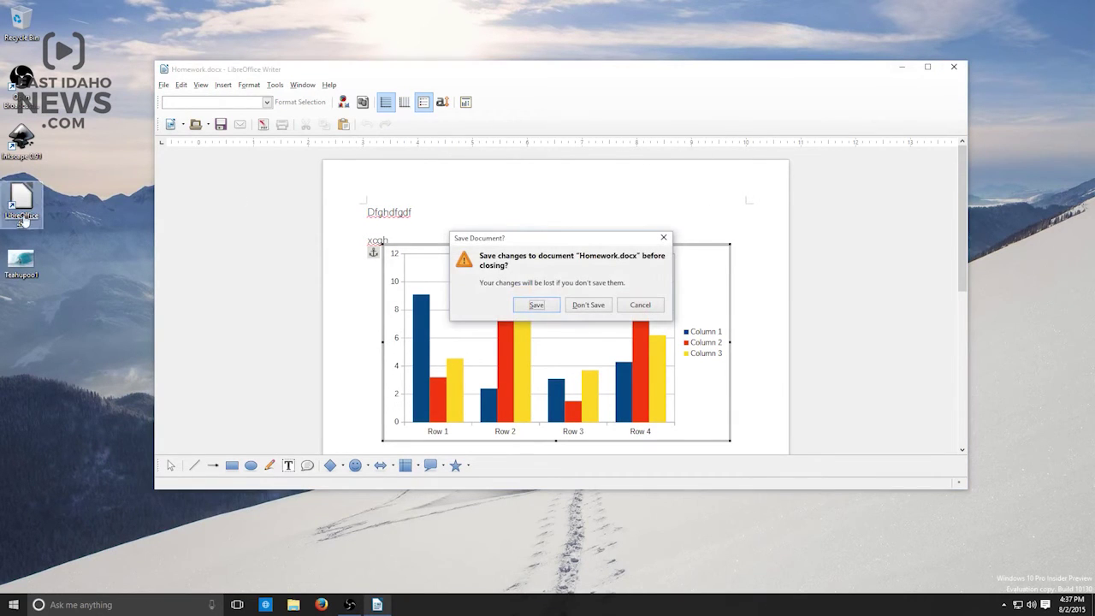
left_click(587, 306)
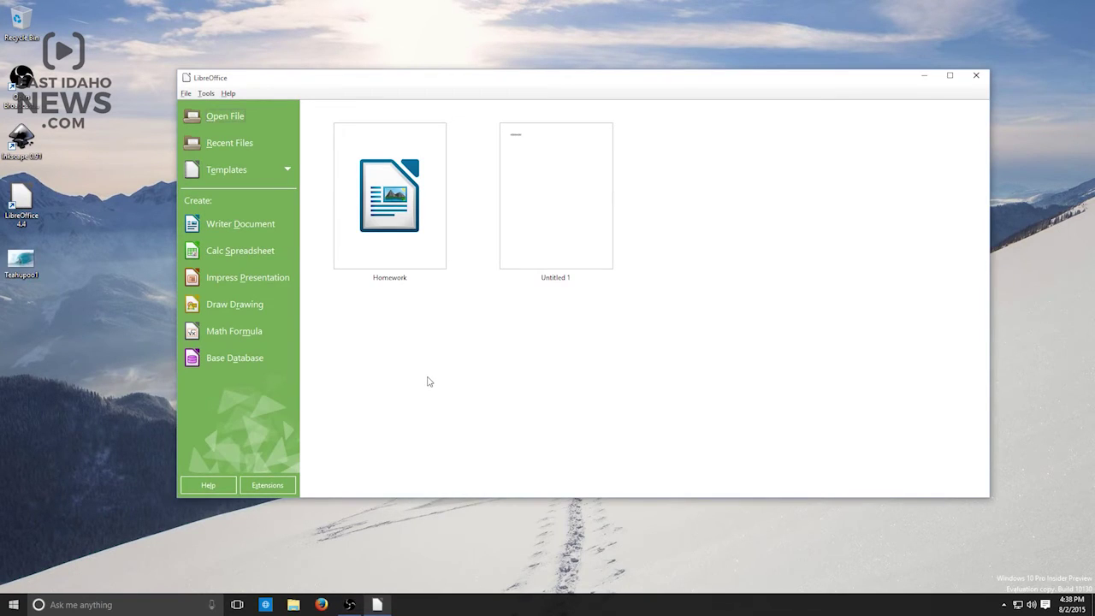
Create a new Impress presentation, entering "dfg" as the first slide's title and "dfgsdfgfg" as its text.
left_click(250, 283)
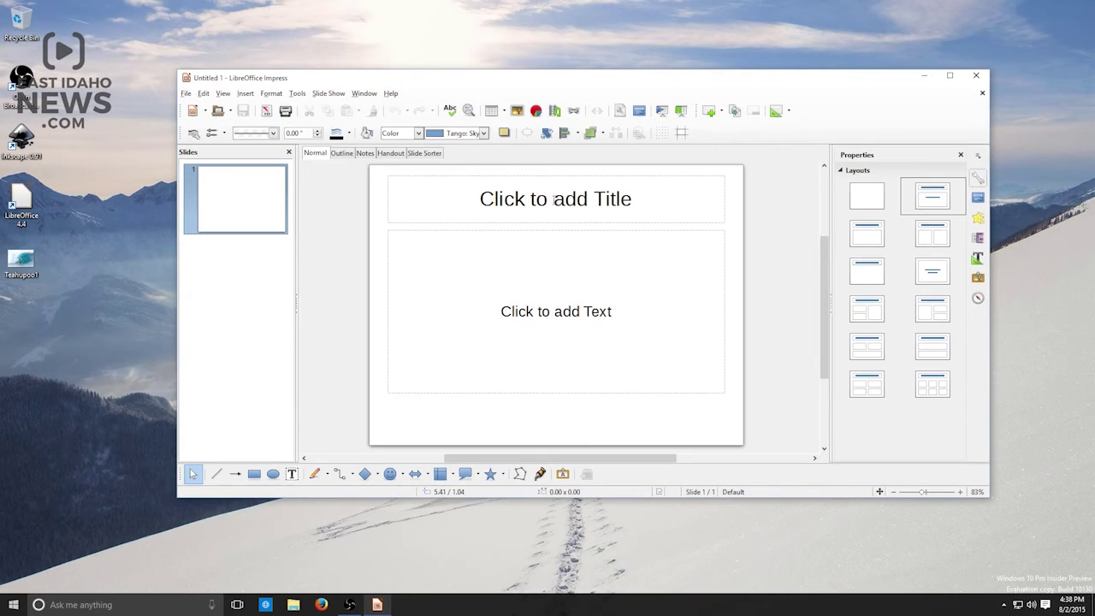
left_click(534, 188)
type("dfg")
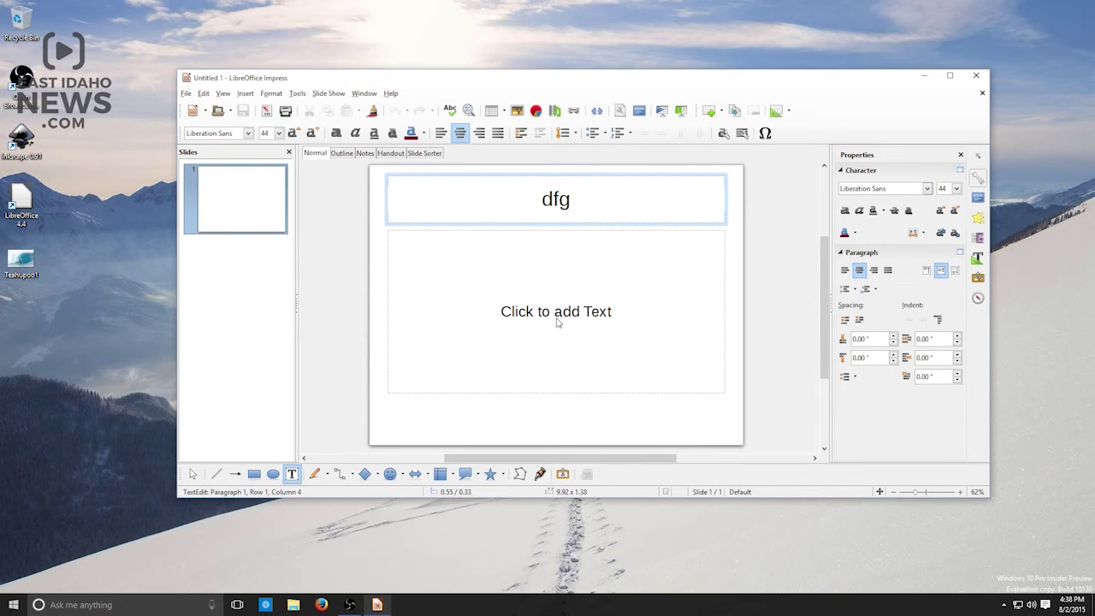
left_click(556, 316)
type("dfgsdfgfg")
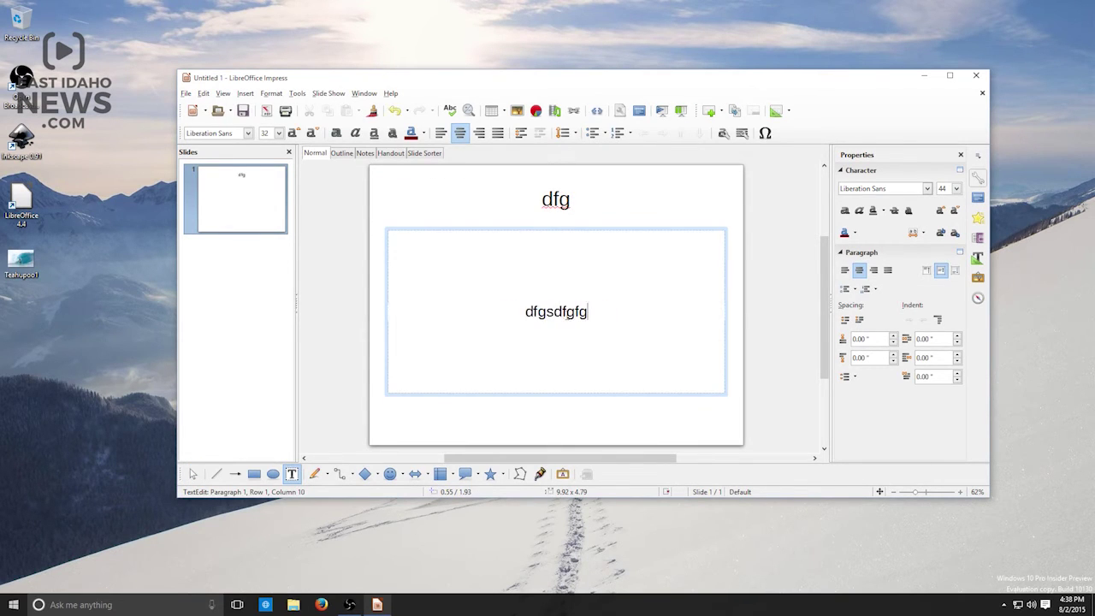
left_click(477, 209)
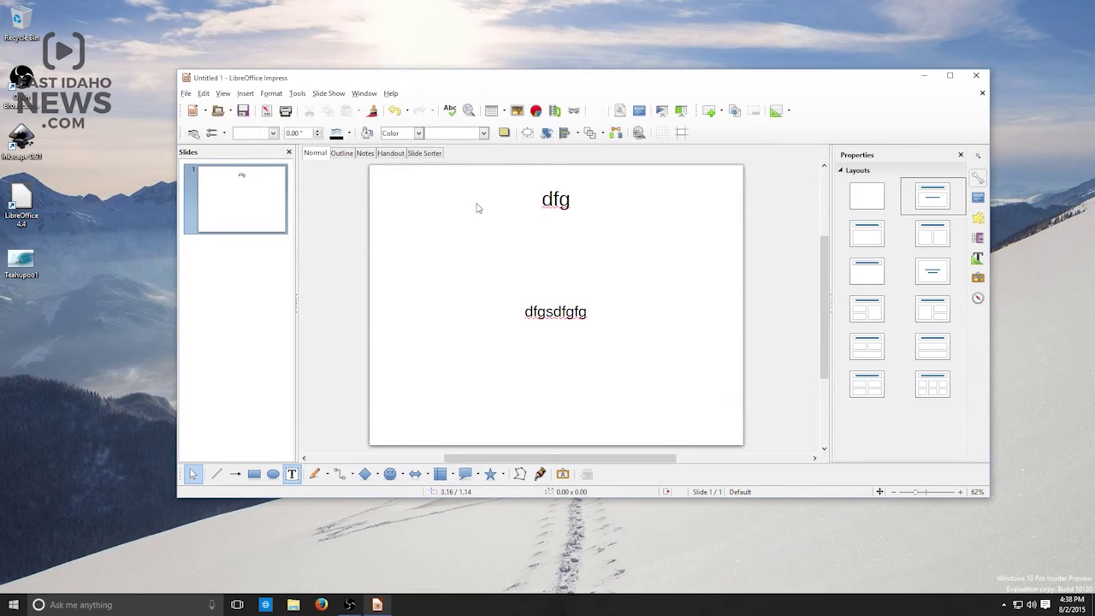
Set the Teahupoo1 picture from the Desktop as the slide's background image.
right_click(458, 202)
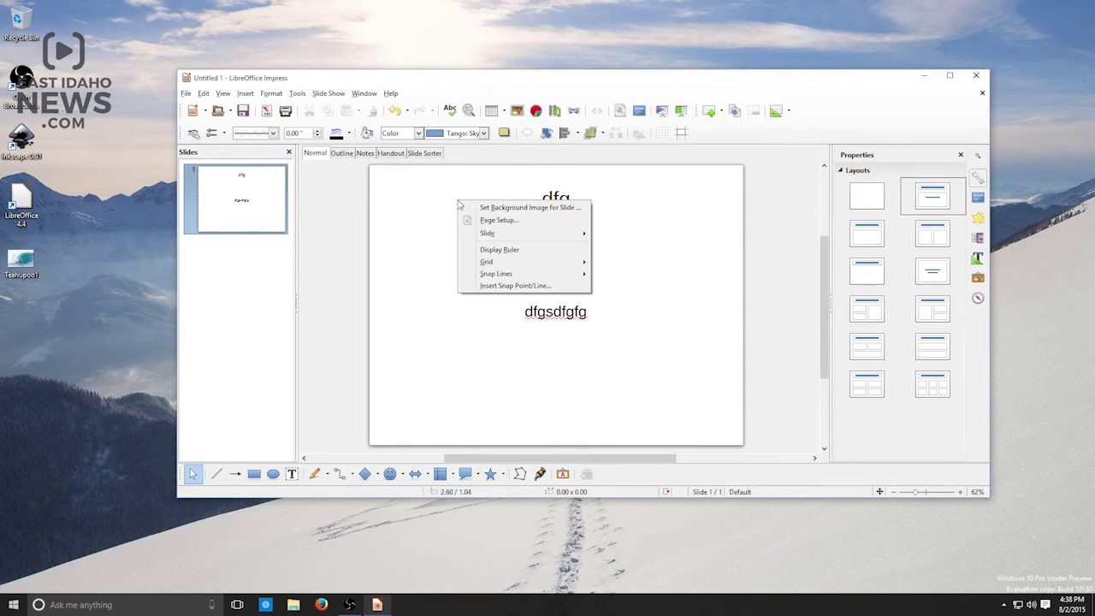
left_click(504, 211)
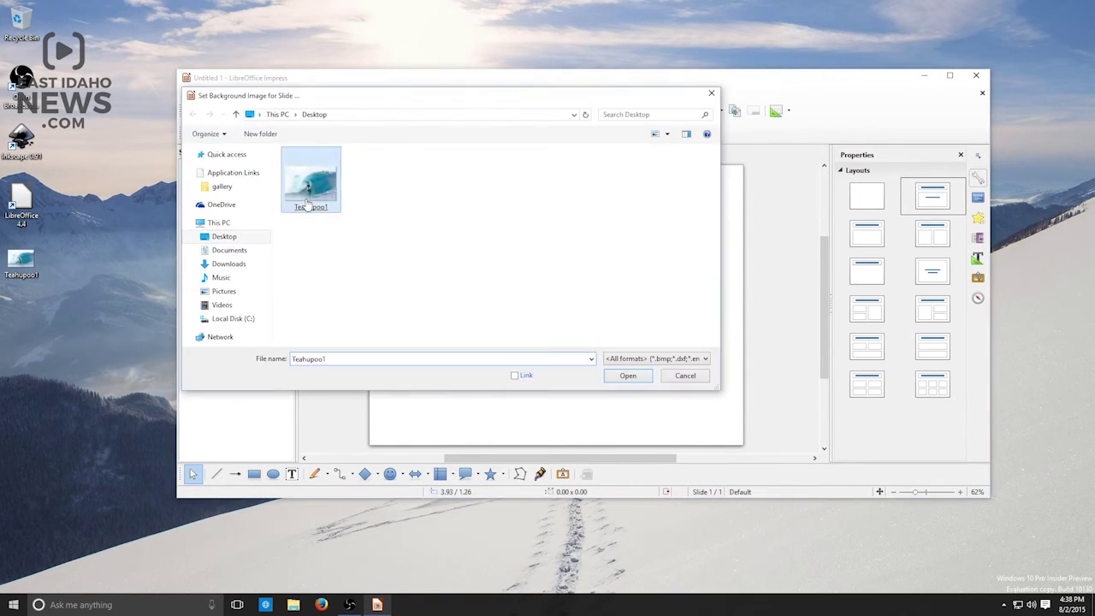
left_click(625, 374)
left_click(561, 306)
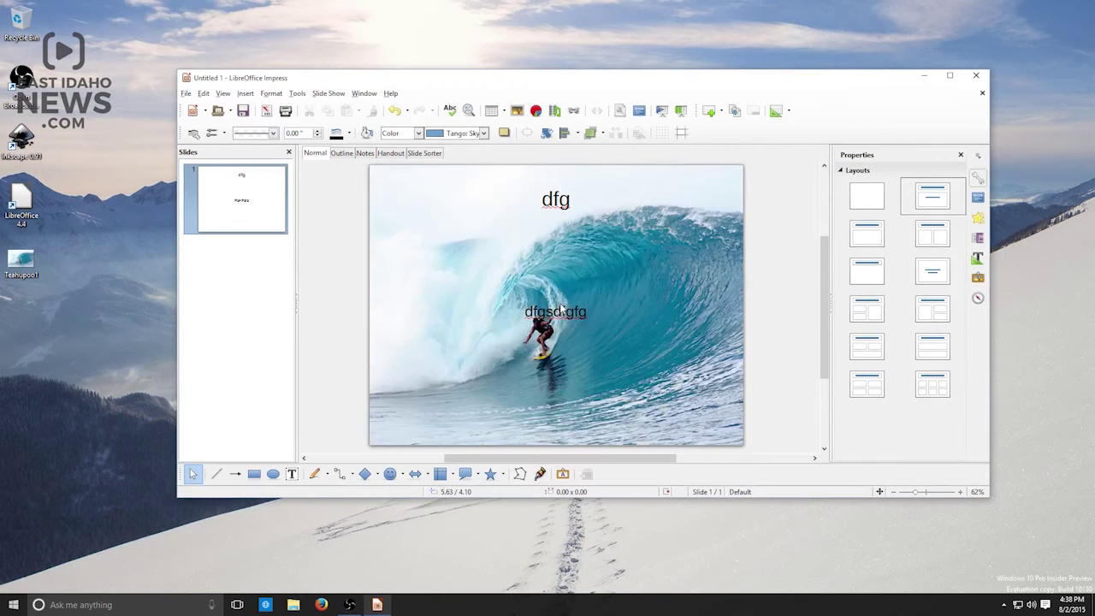
Add two new slides after the first slide of the presentation.
mouse_move(216, 299)
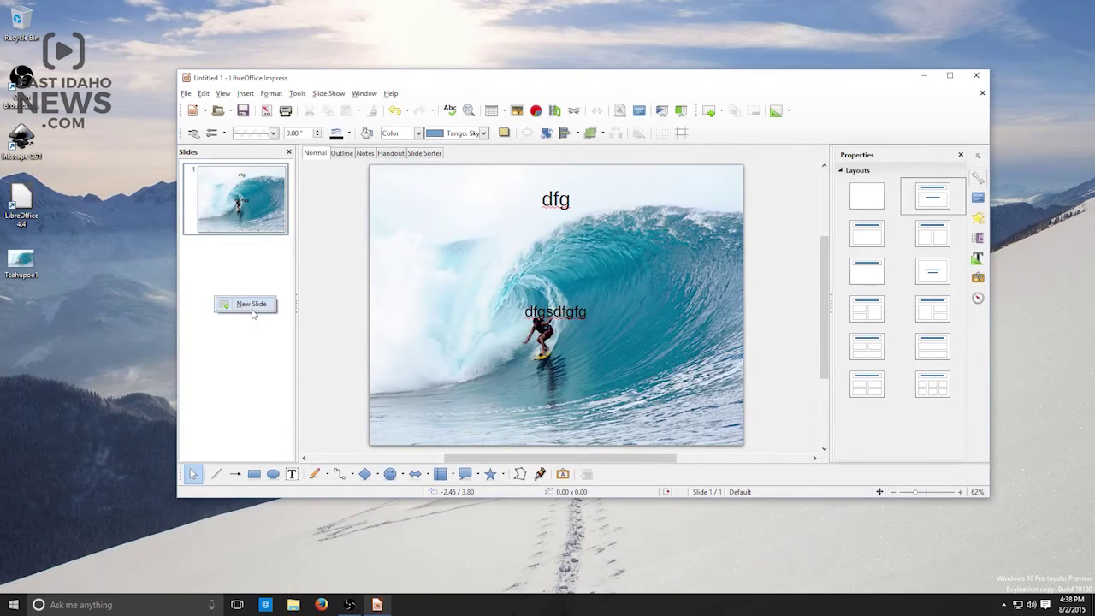
left_click(251, 306)
left_click(277, 366)
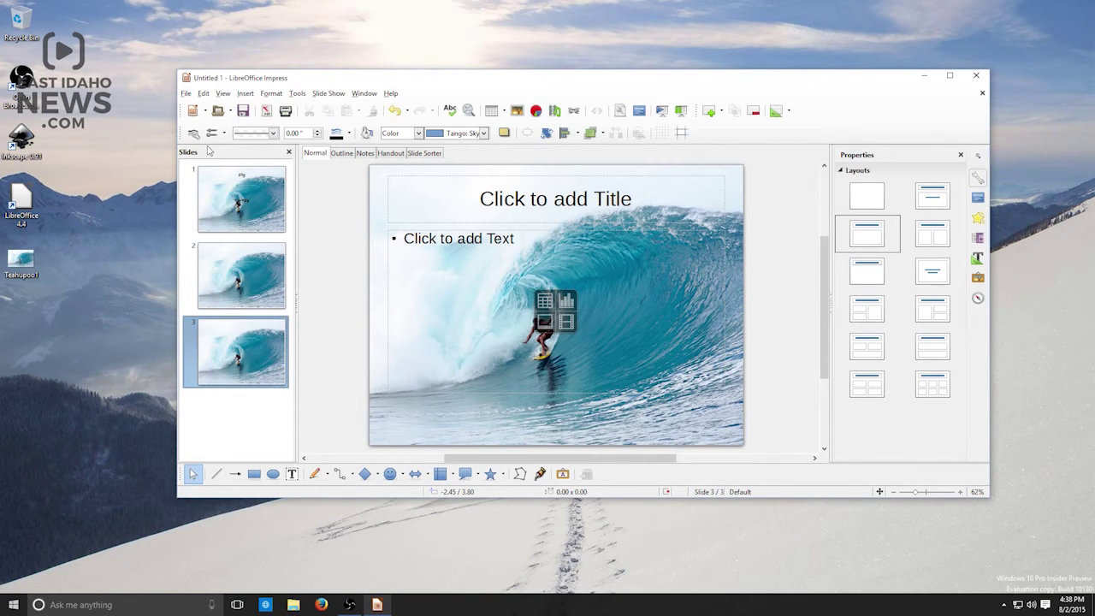
Examine the file types available for saving the presentation under a new name, and cancel the save.
left_click(186, 94)
left_click(214, 214)
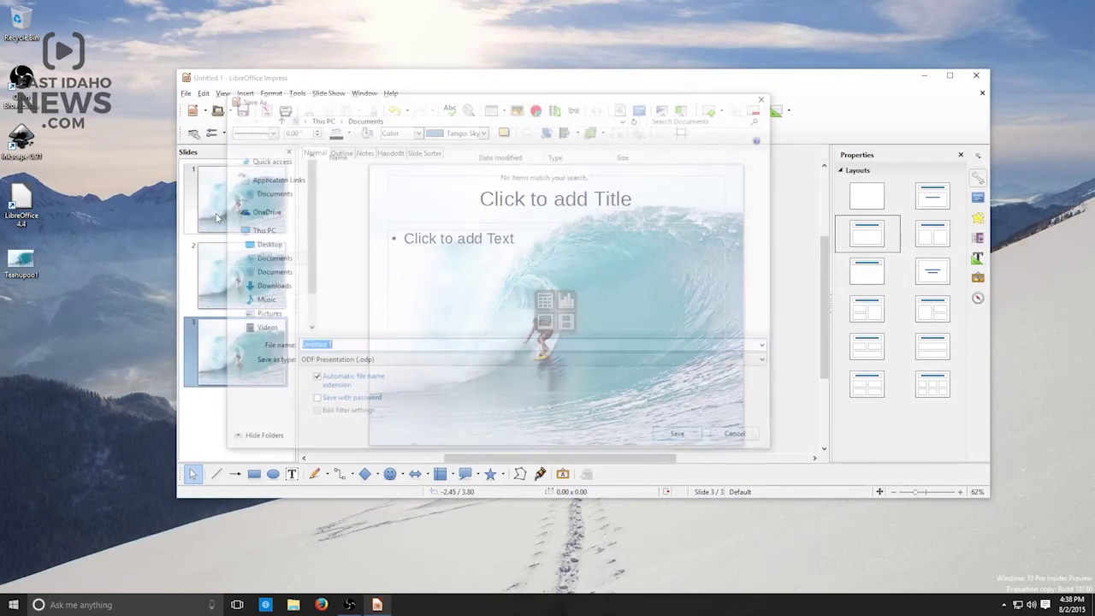
left_click(373, 359)
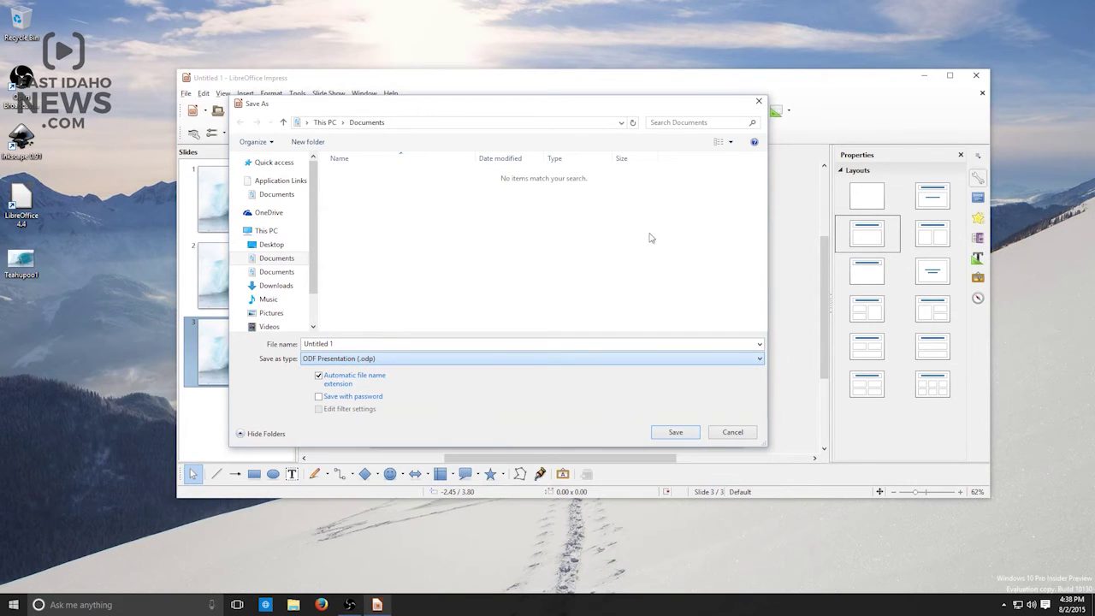
left_click(402, 370)
left_click(759, 102)
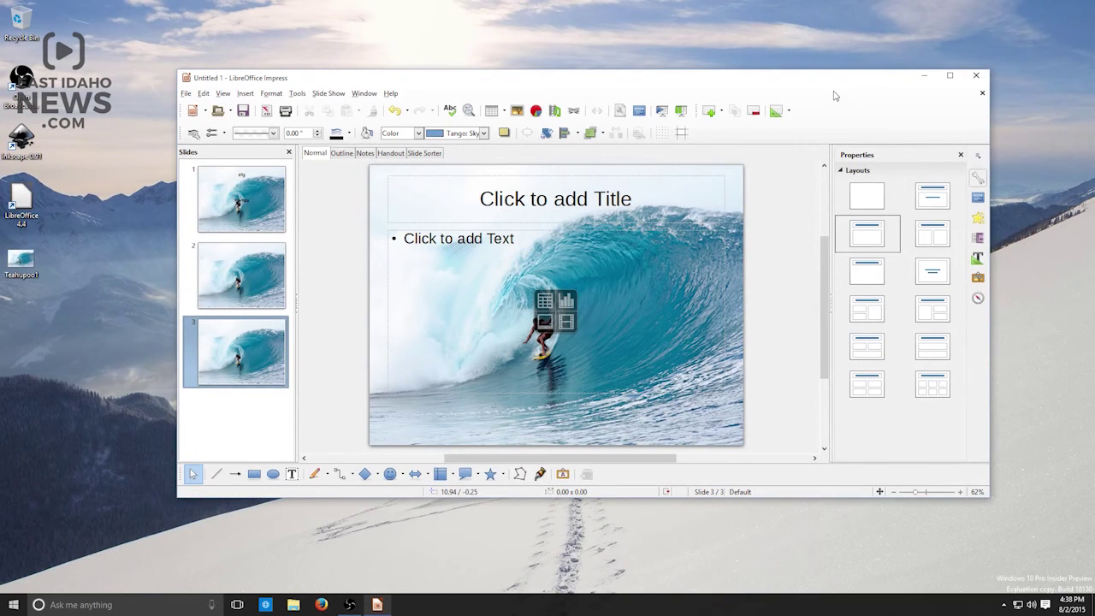
Close the presentation without saving it.
left_click(976, 75)
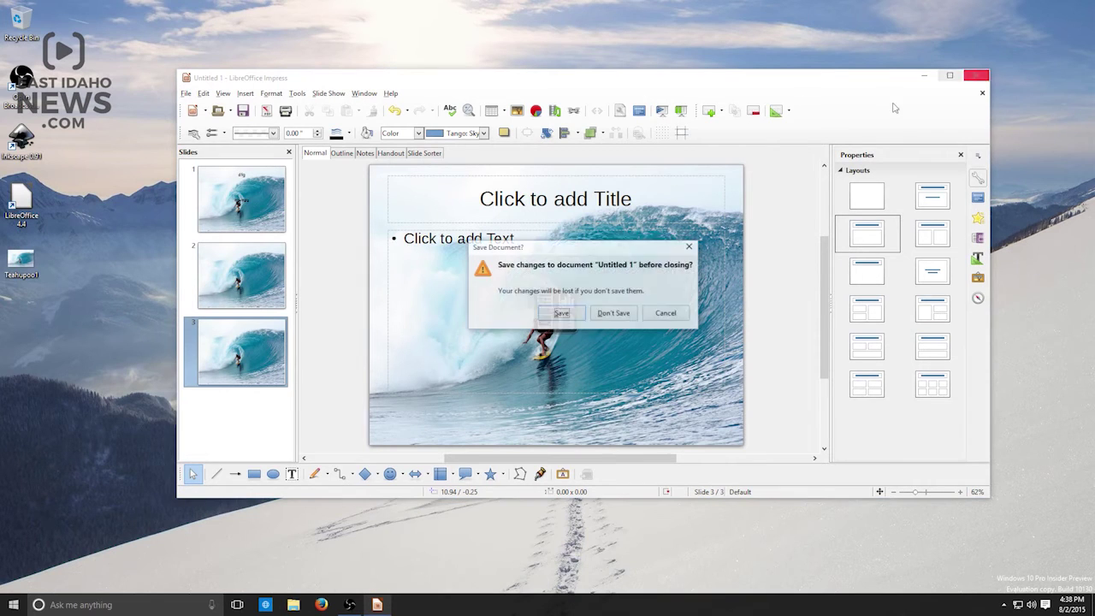
left_click(612, 314)
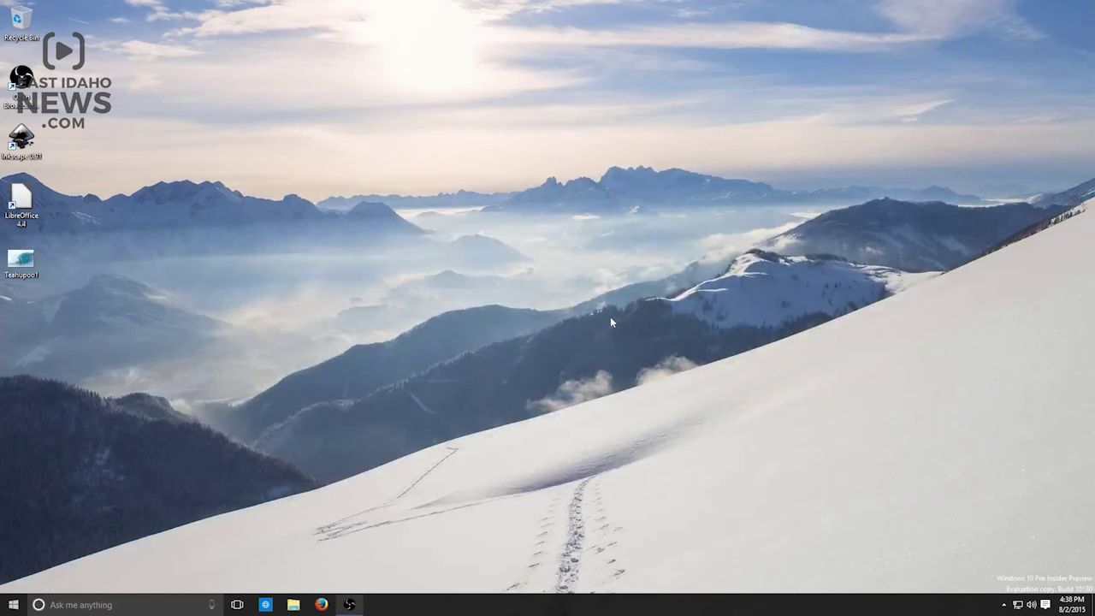
Switch to Firefox and search Google for "libre office".
left_click(321, 604)
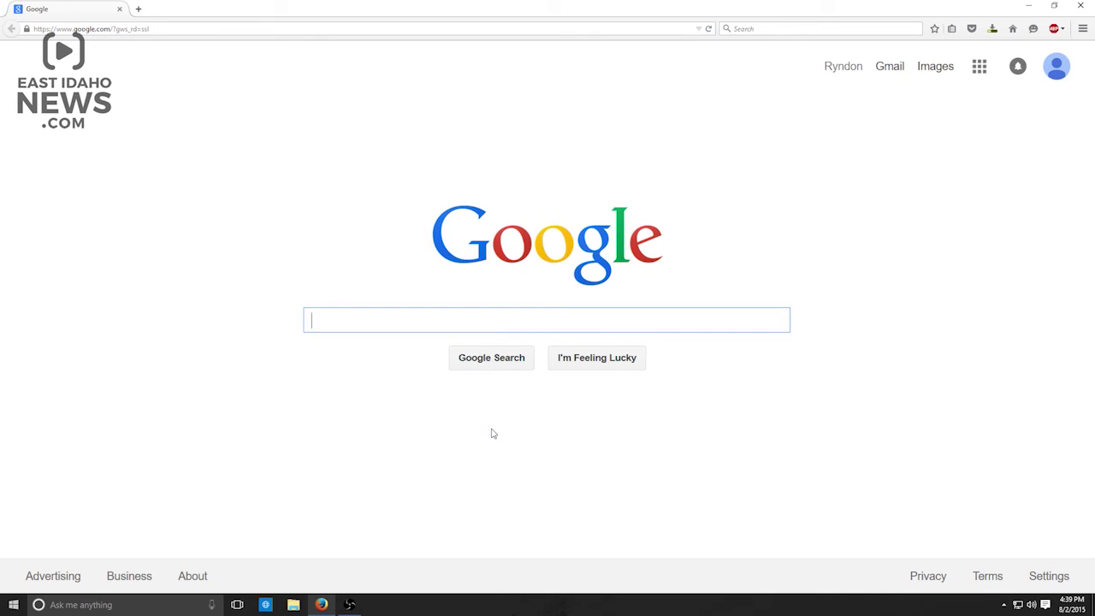
type("lib")
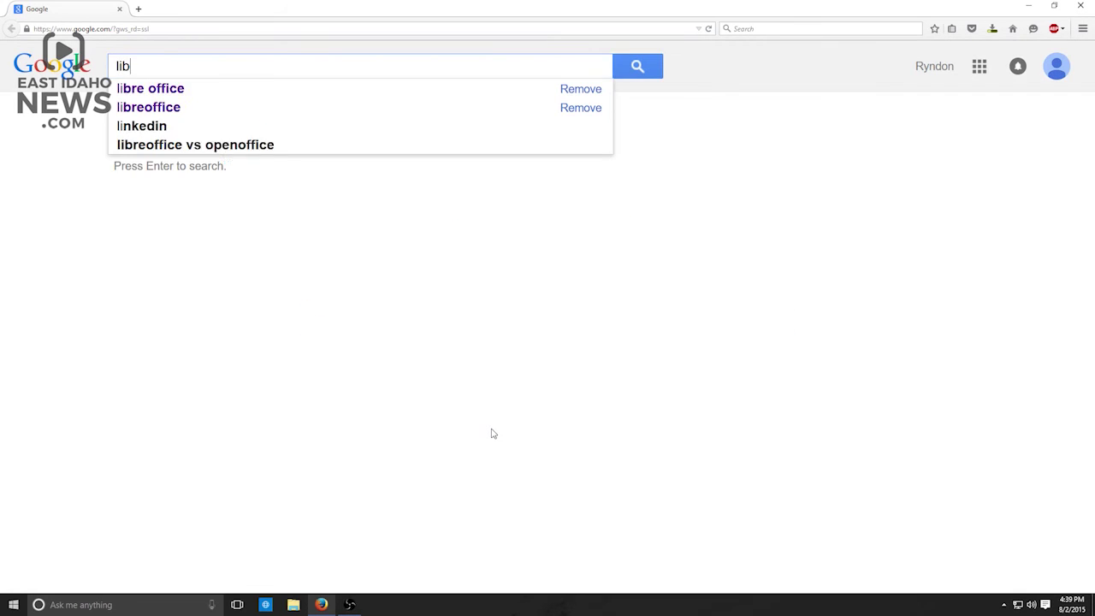
type("re office")
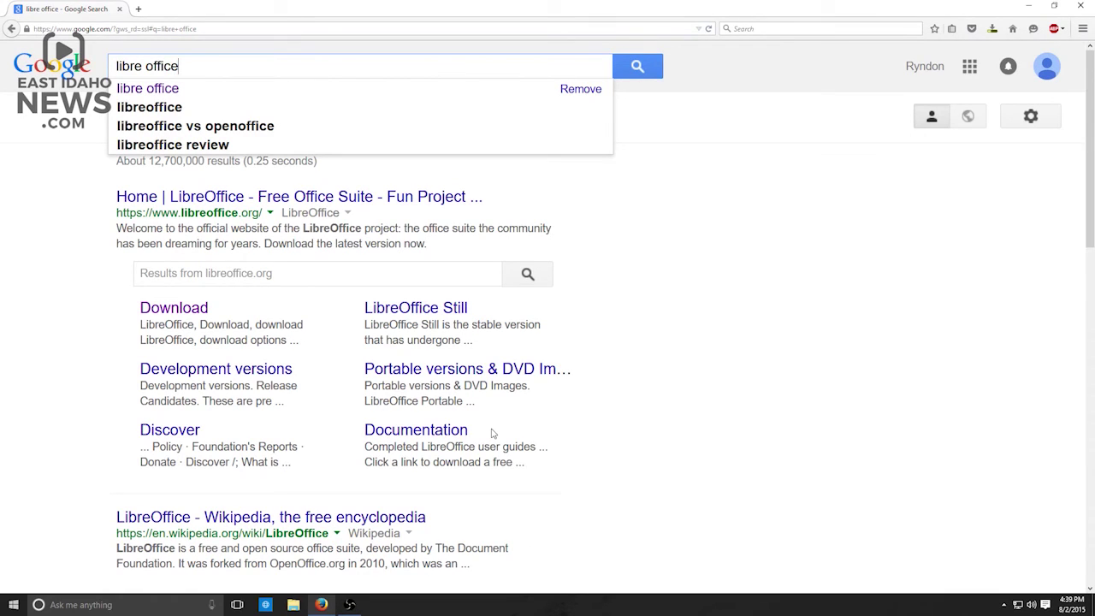
left_click(493, 434)
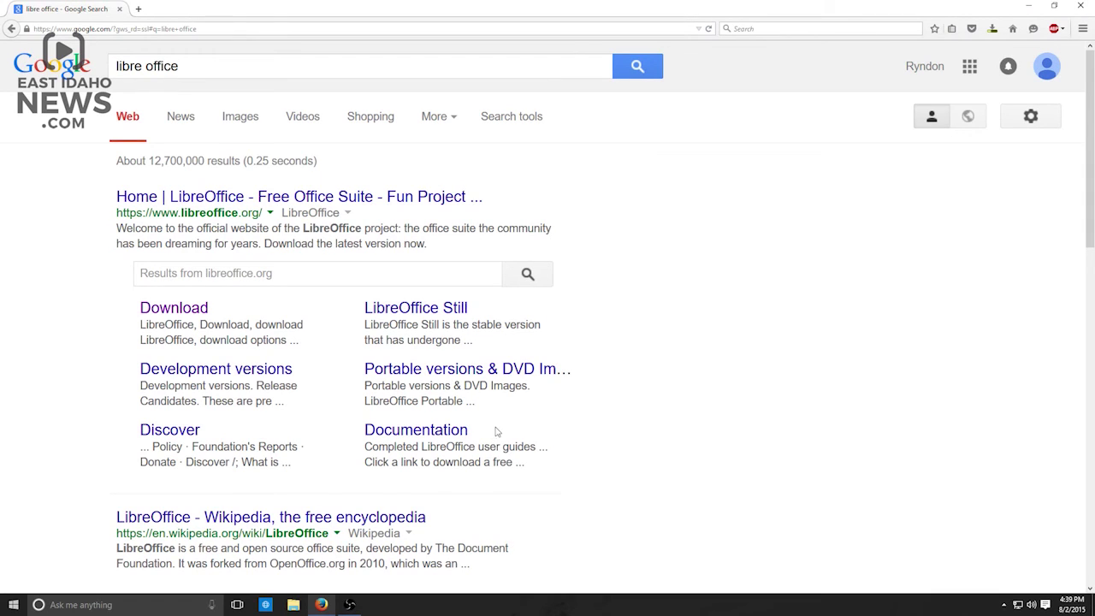
Download the LibreOffice 4.4.5 main installer for Windows from the LibreOffice site, save the file, and check the download's progress.
left_click(174, 310)
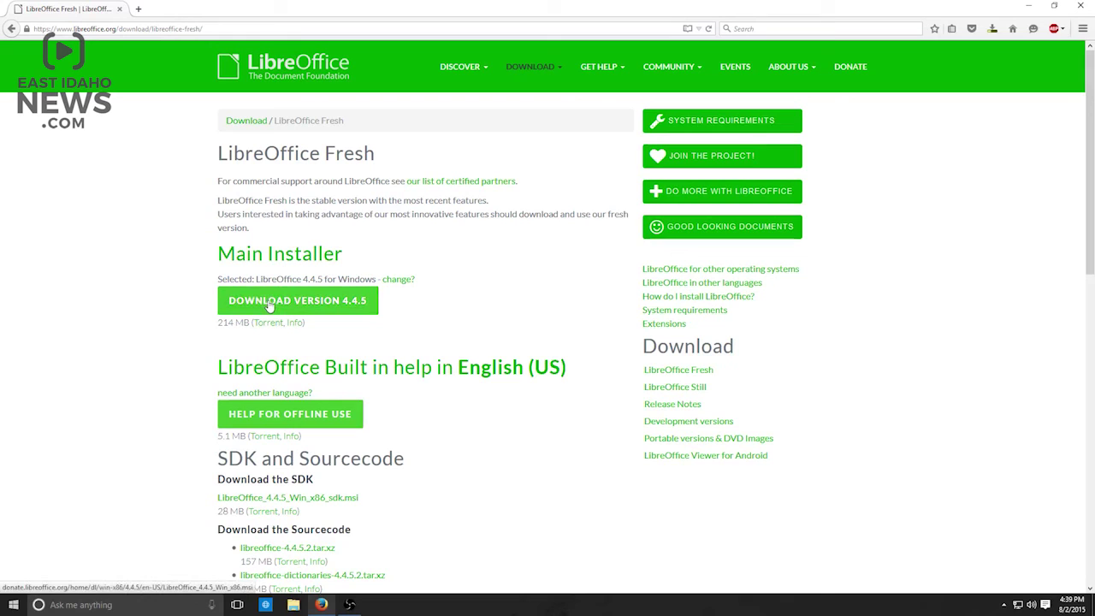
left_click(212, 309)
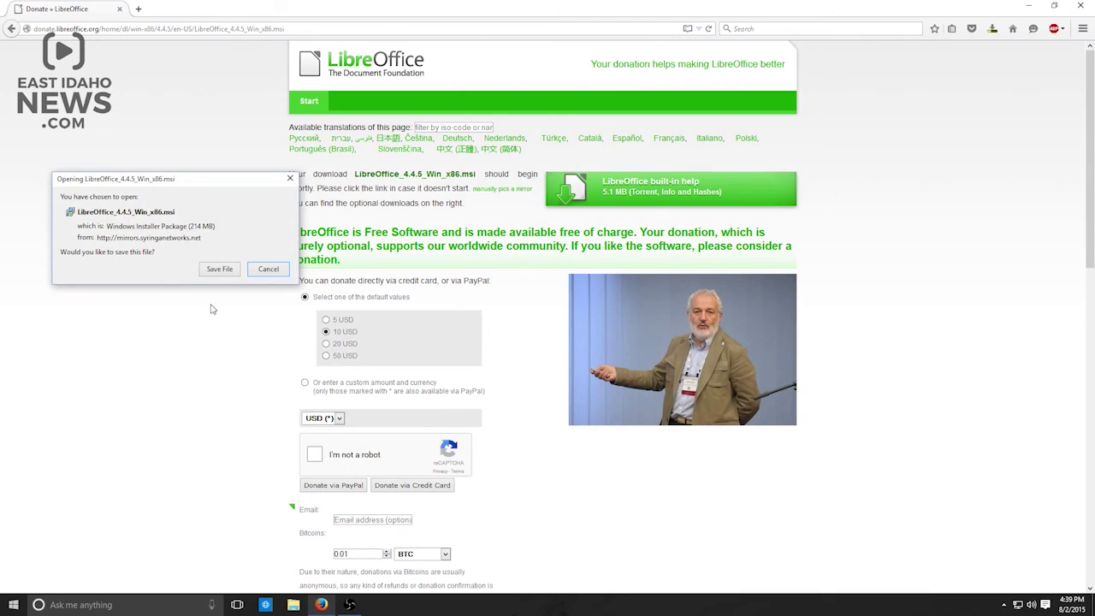
left_click(221, 269)
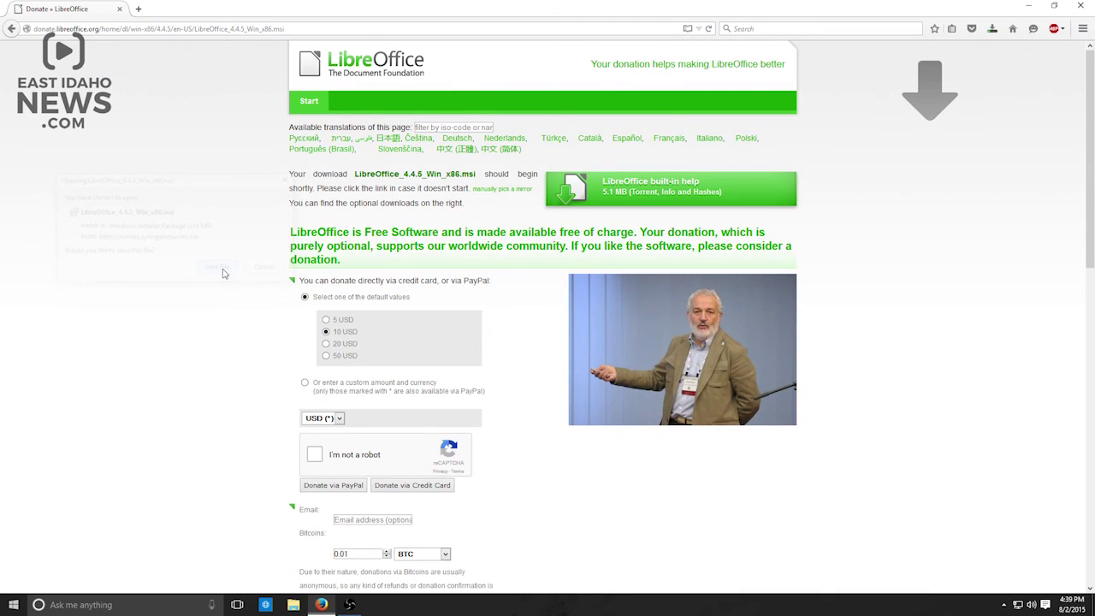
left_click(992, 31)
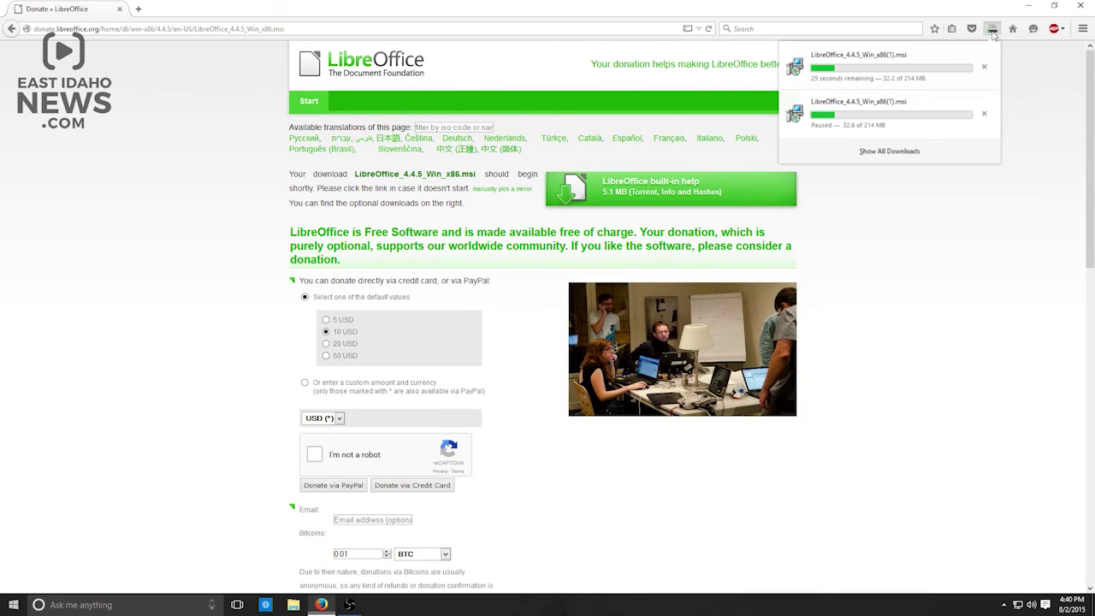
left_click(892, 207)
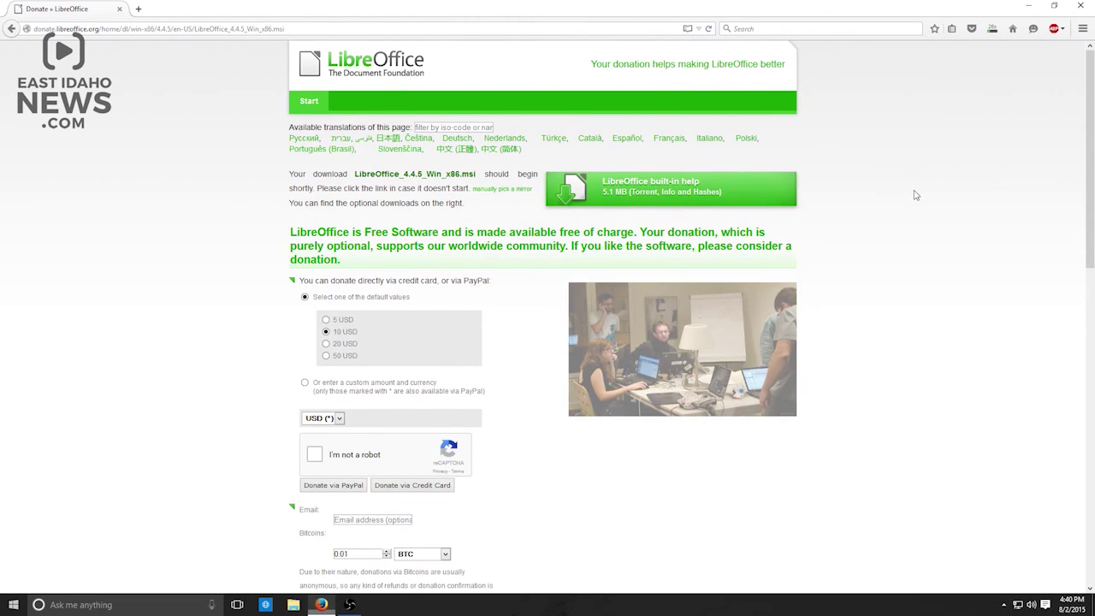